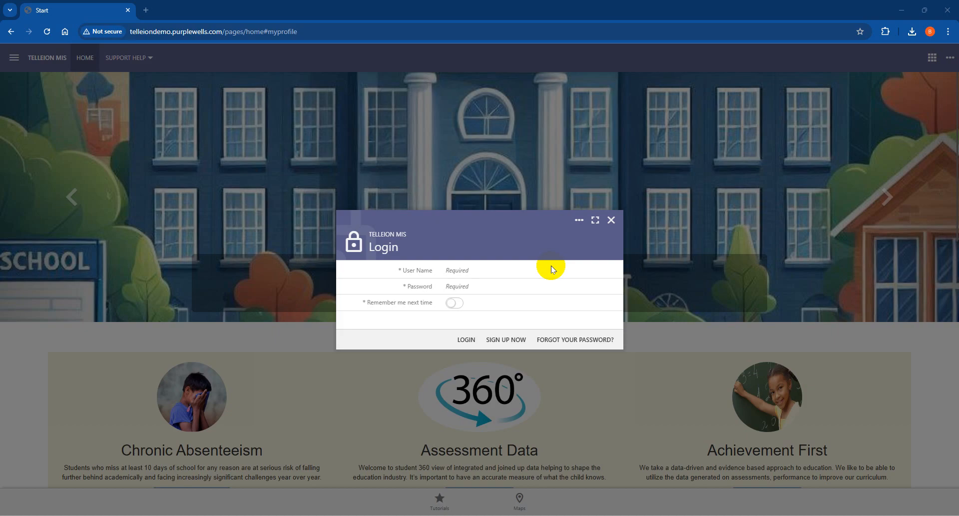
- Log in with the account's user name and password, enabling the remember-me option, and dismiss the offer to update the saved password
left_click(473, 270)
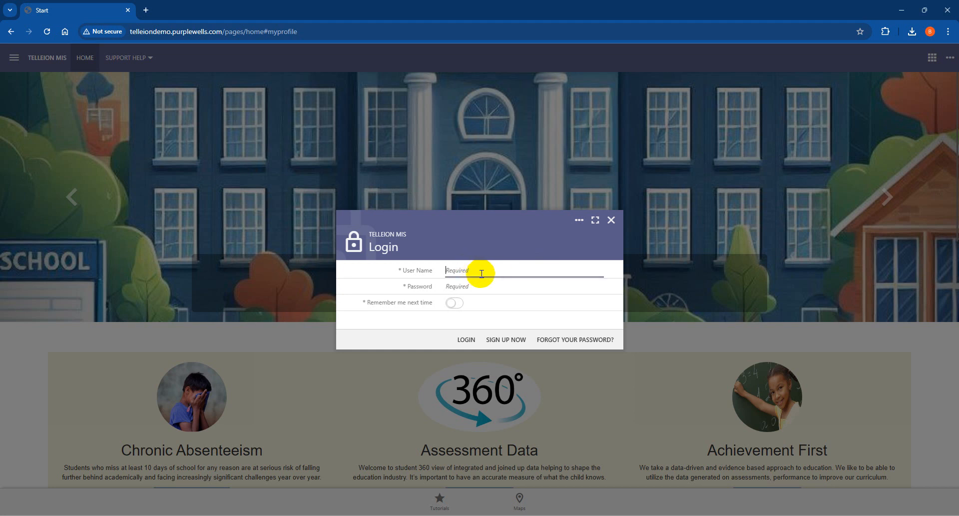
type("Wise Account")
key("Tab")
type("•••")
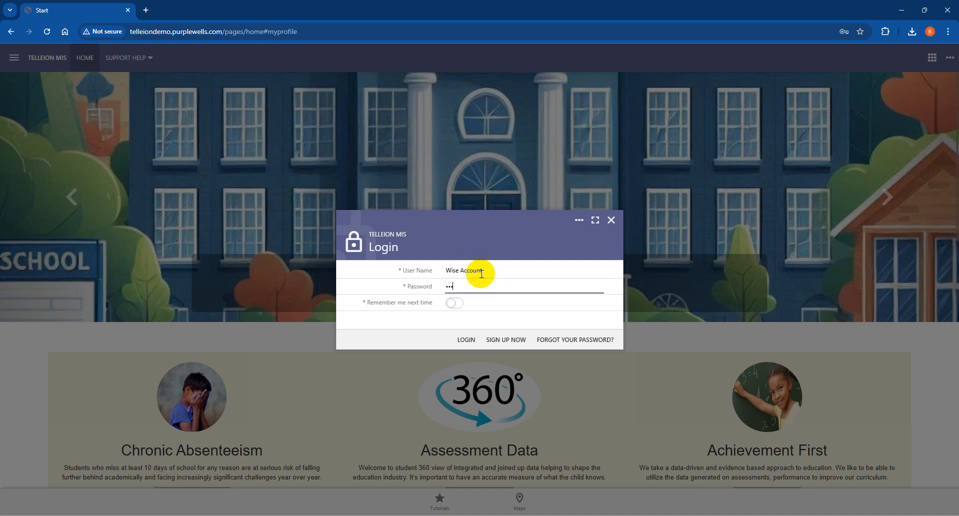
type("•••••••••••")
left_click(659, 270)
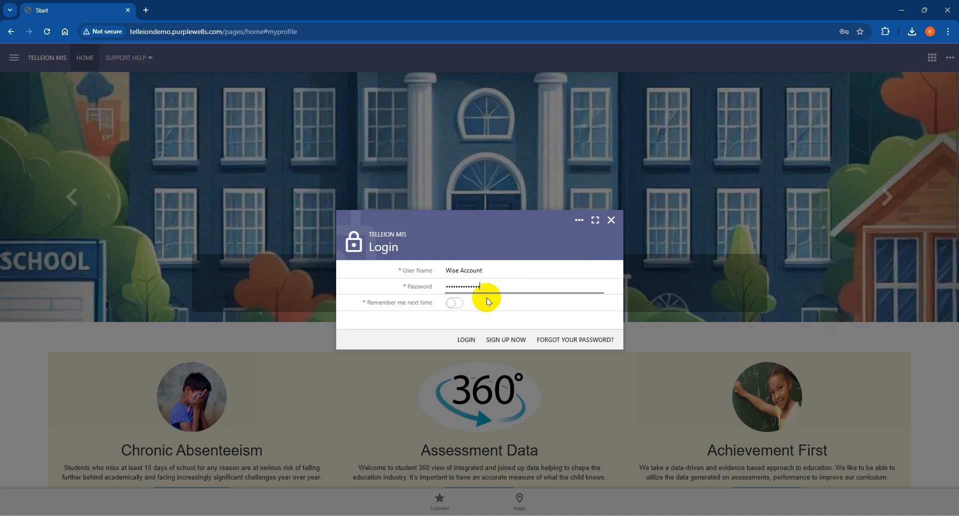
left_click(456, 302)
left_click(466, 339)
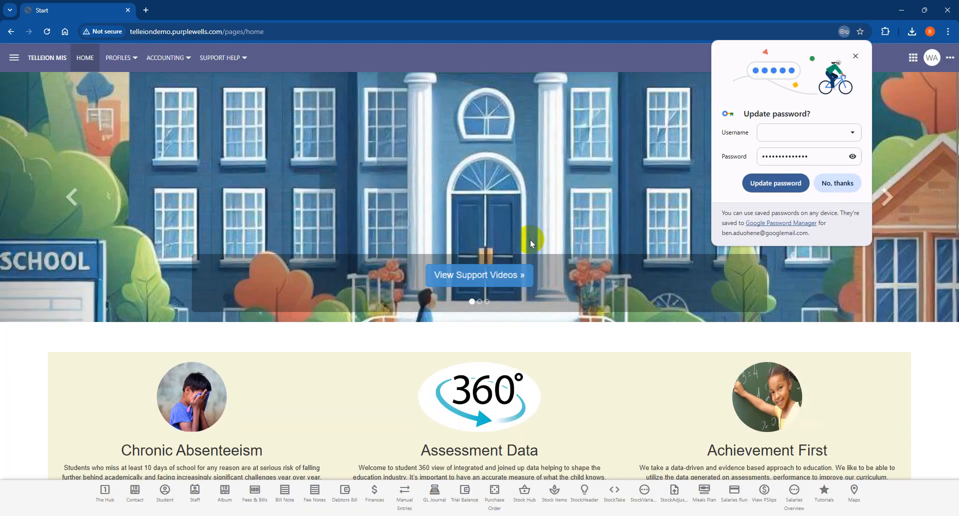
left_click(856, 56)
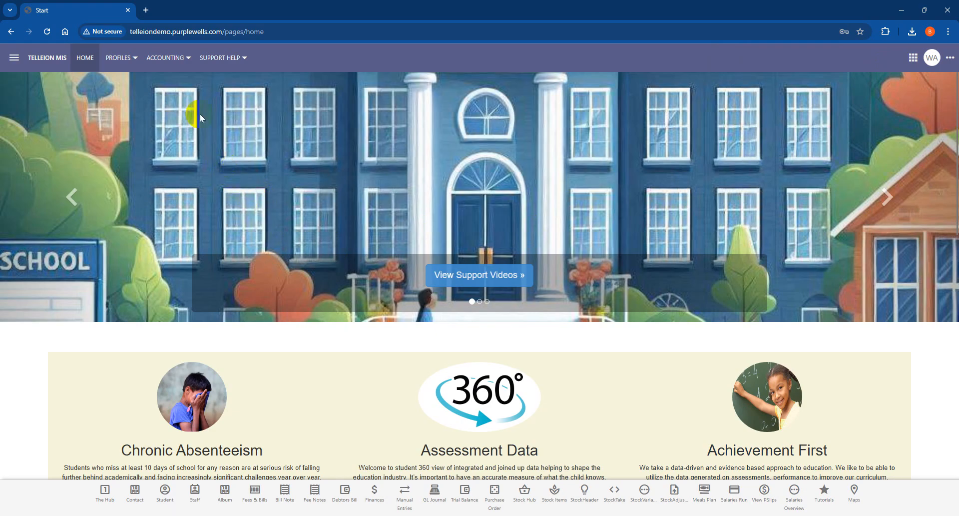
- Open the Fees & Bills workbench and review the payments on a BS3 student's Friday Wear bill in records 46–60
left_click(190, 55)
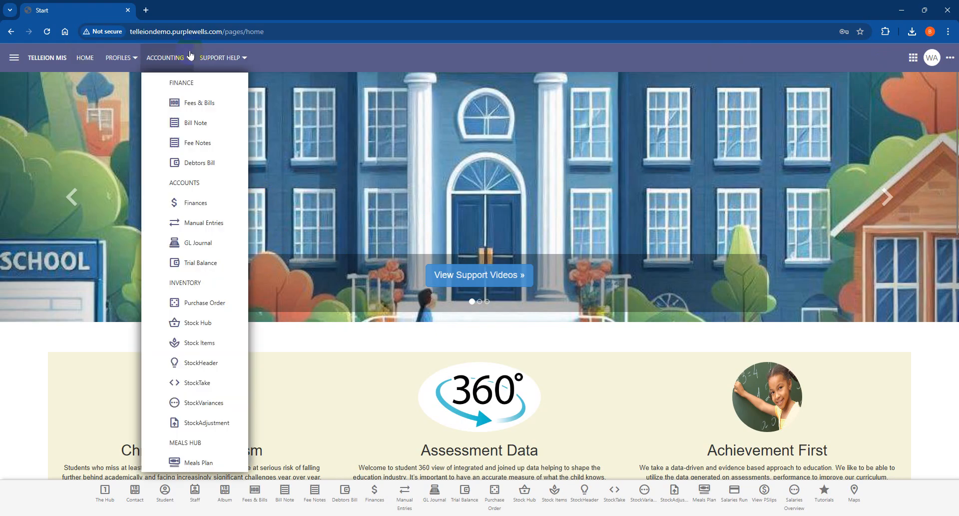
left_click(203, 105)
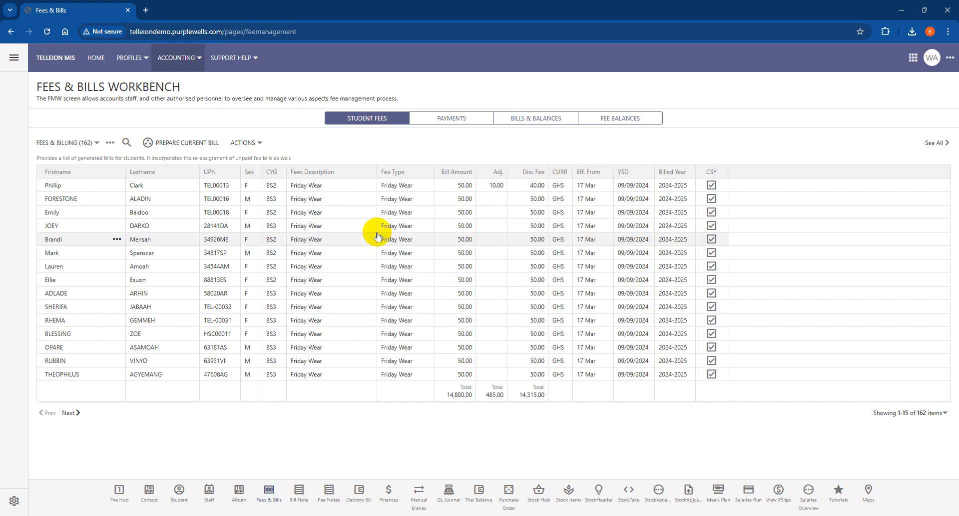
left_click(69, 412)
left_click(72, 412)
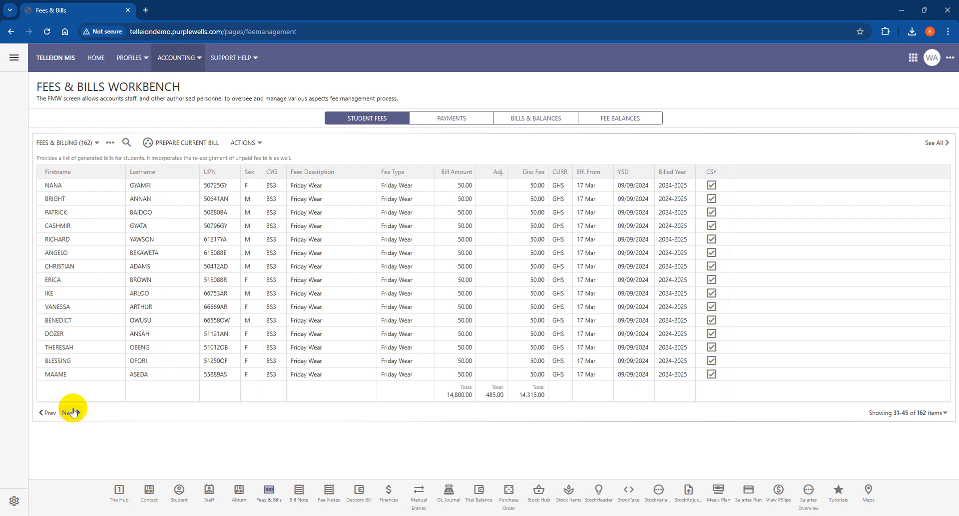
left_click(72, 412)
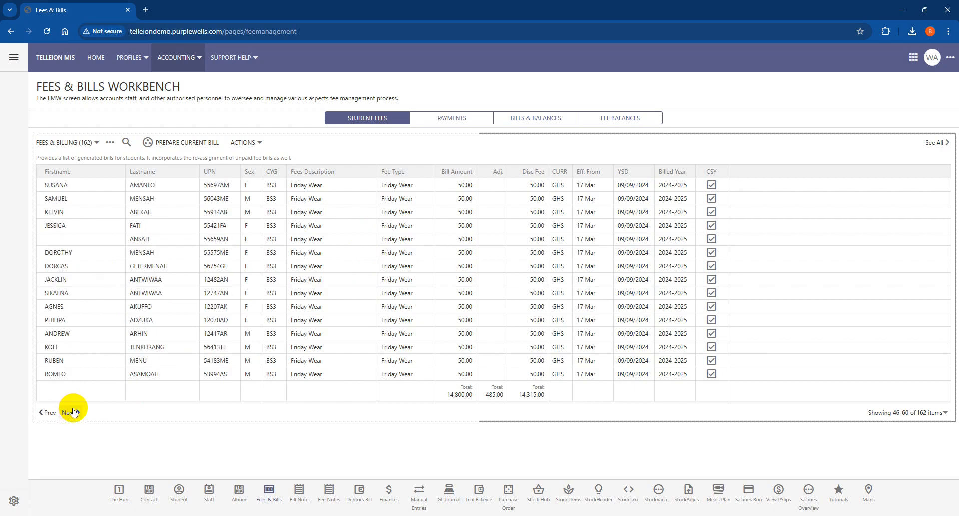
left_click(167, 279)
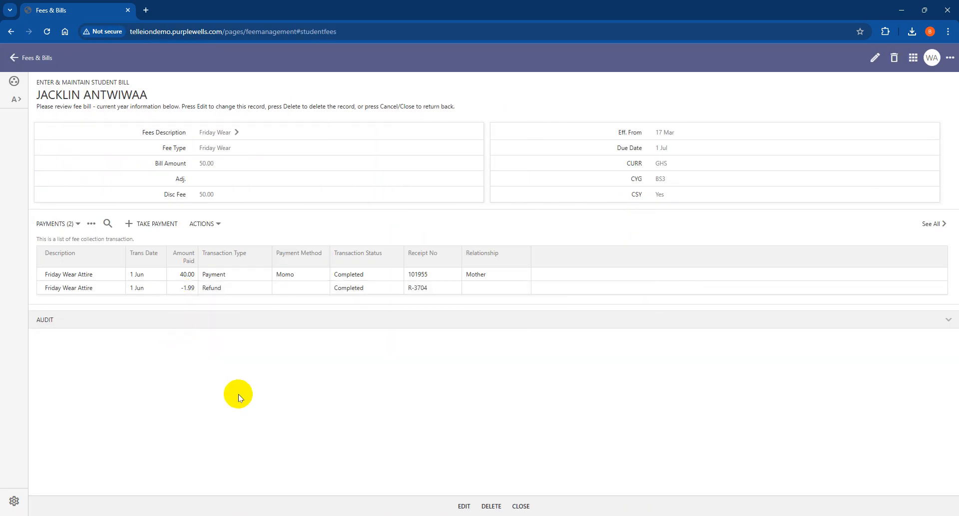
left_click(521, 505)
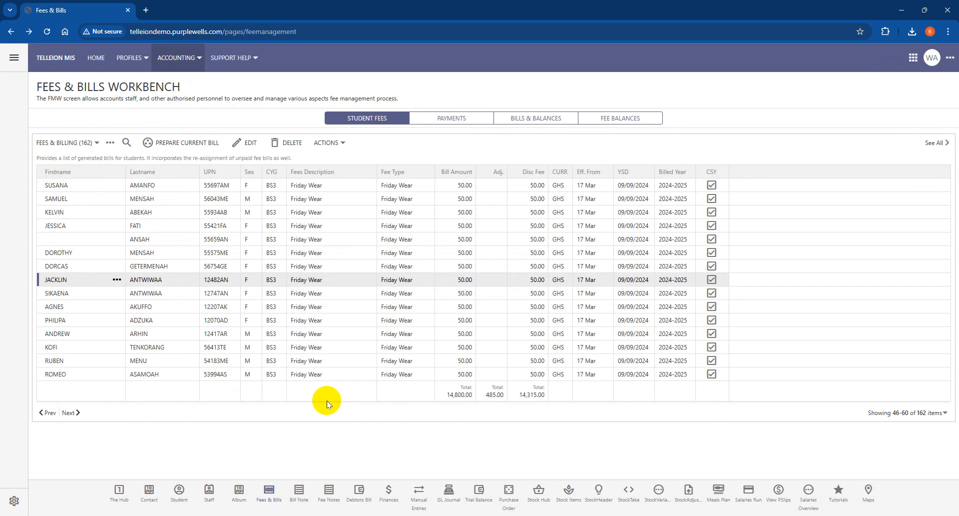
- Open the last student's Friday Wear bill in records 91–105 of the fees list and dismiss the Outlook notification
left_click(72, 412)
left_click(71, 412)
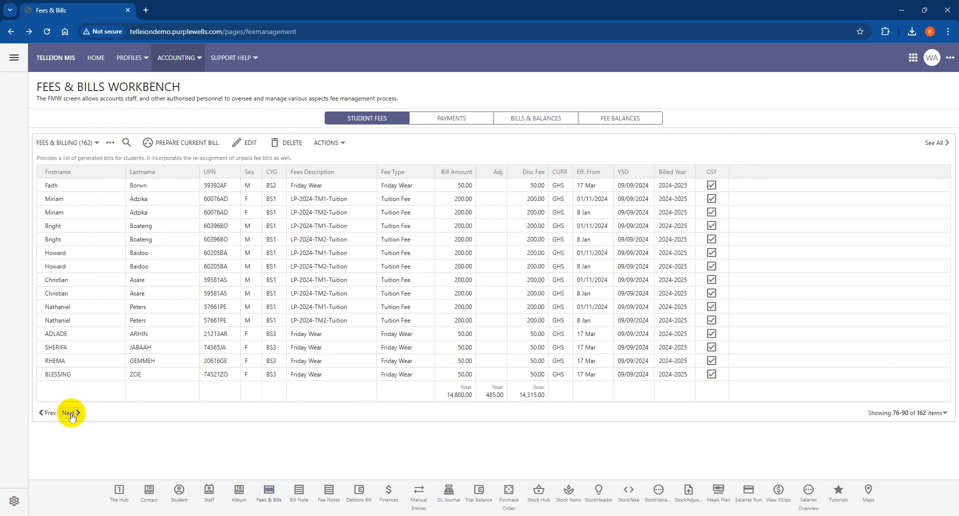
left_click(71, 413)
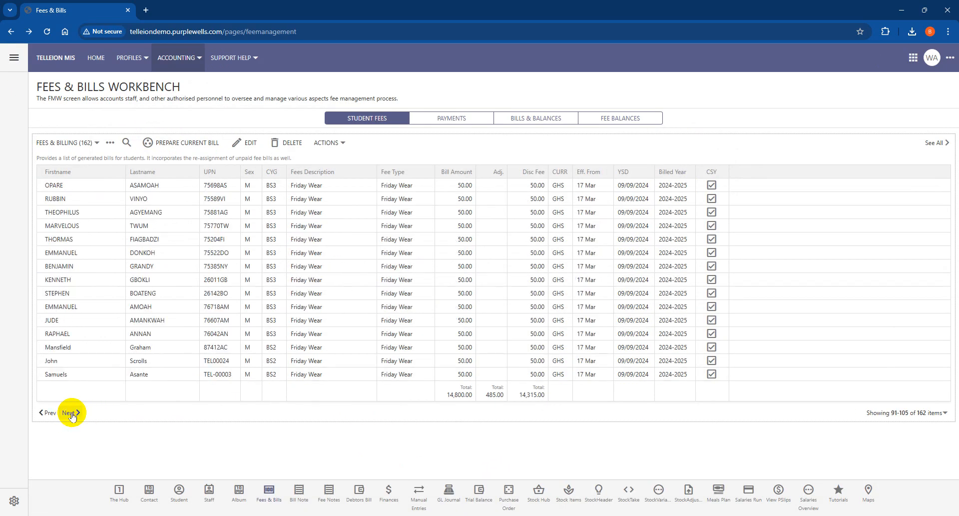
left_click(175, 374)
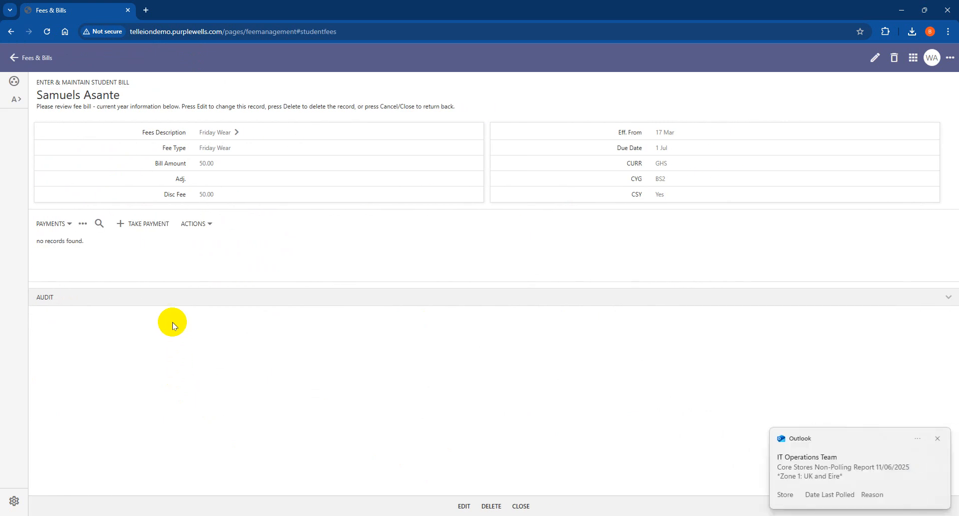
left_click(937, 437)
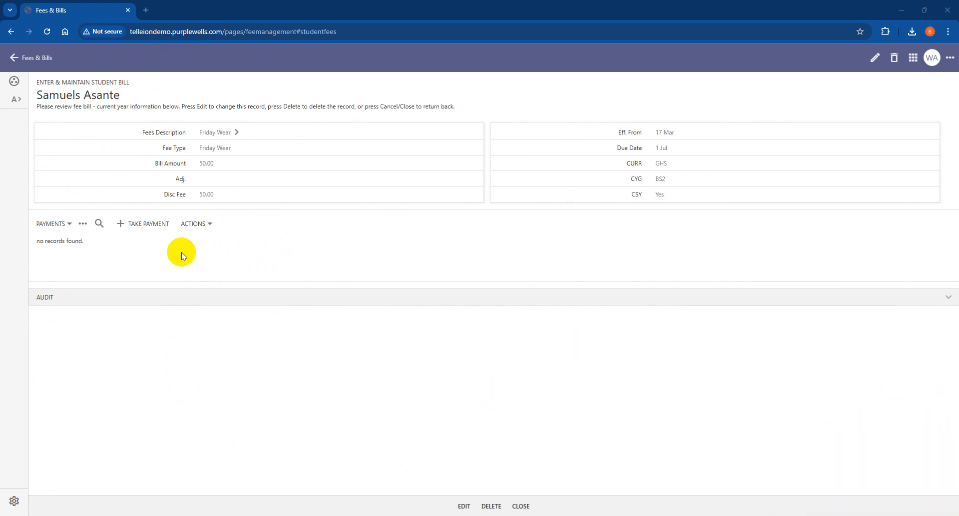
- Start a new payment of 25.50 on the bill with type Payment, method Cash and status Completed
left_click(143, 225)
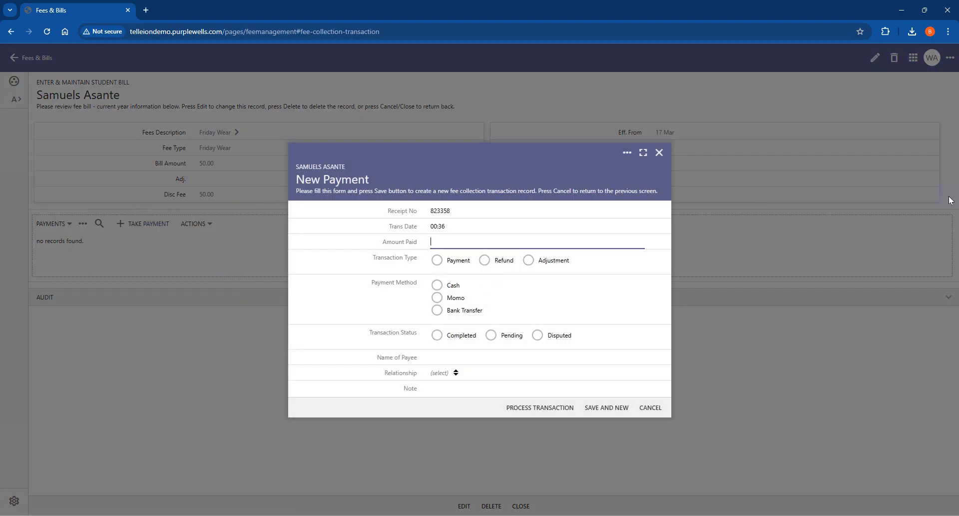
type("25.50")
left_click(447, 260)
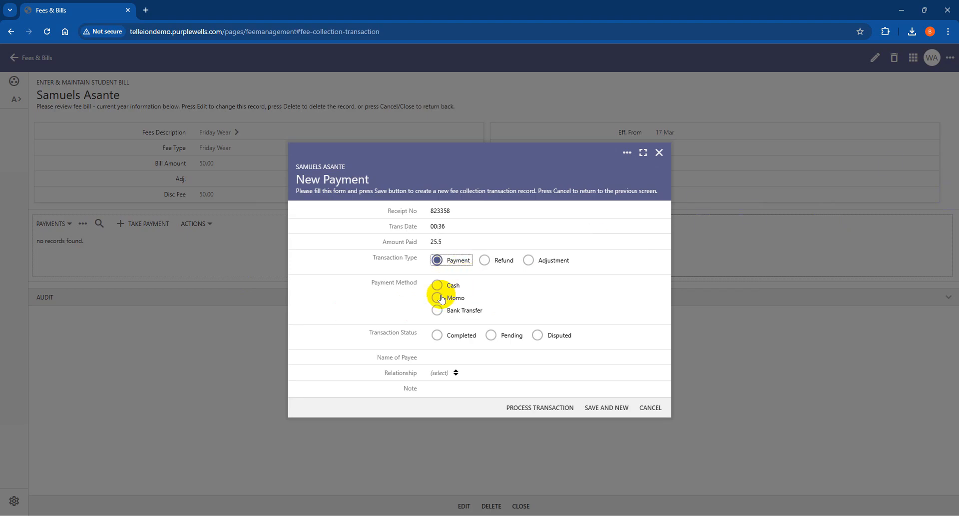
left_click(439, 288)
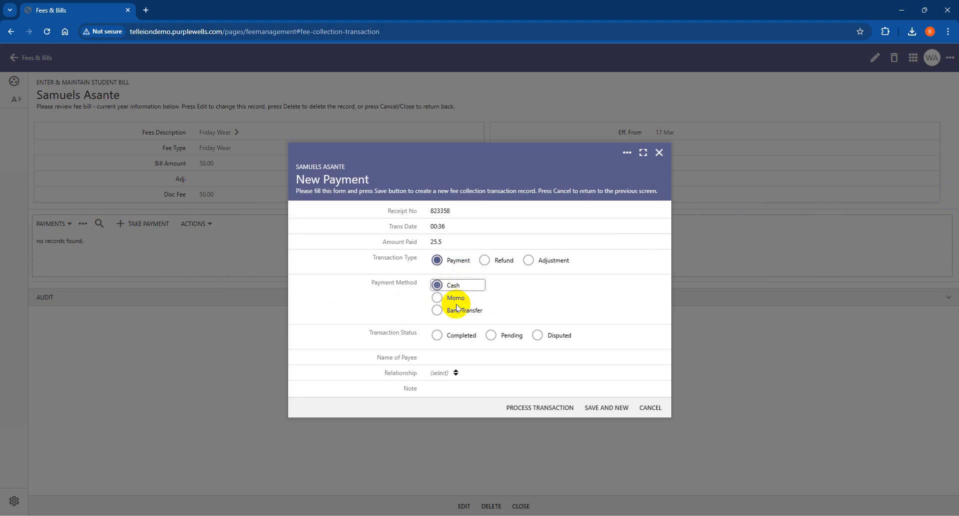
left_click(436, 336)
- Enter the payee's name, relationship Father and note "1st installment", and process the transaction and save the bill
left_click(464, 356)
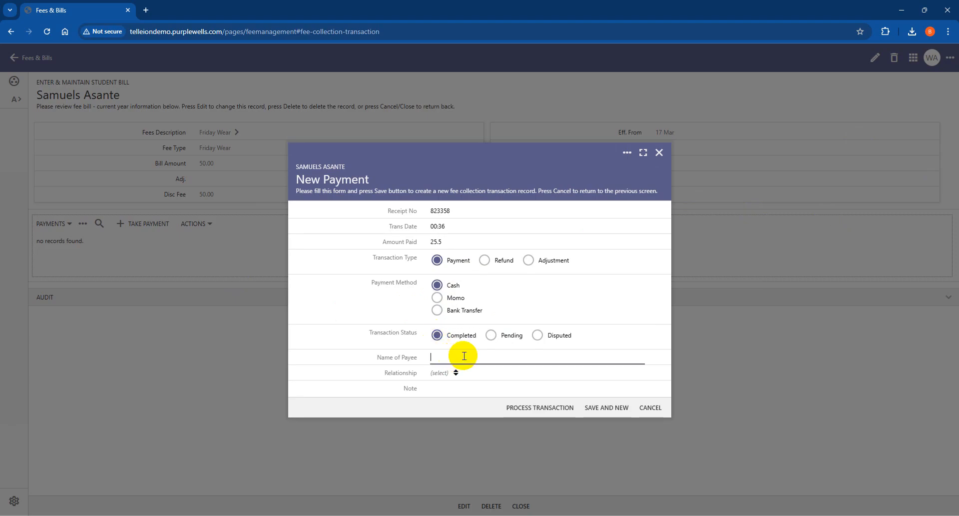
type("Mr Asante")
key("Tab")
type("Father")
key("Tab")
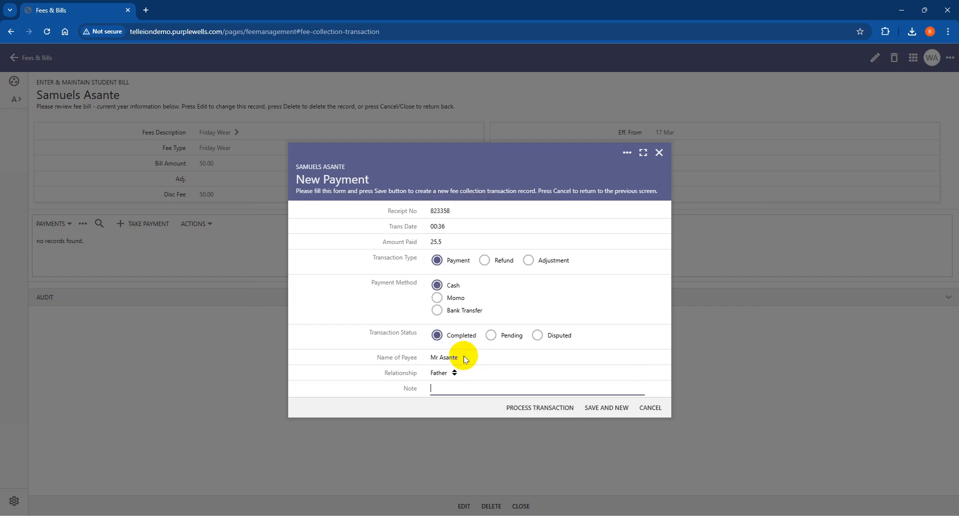
type("1st installment")
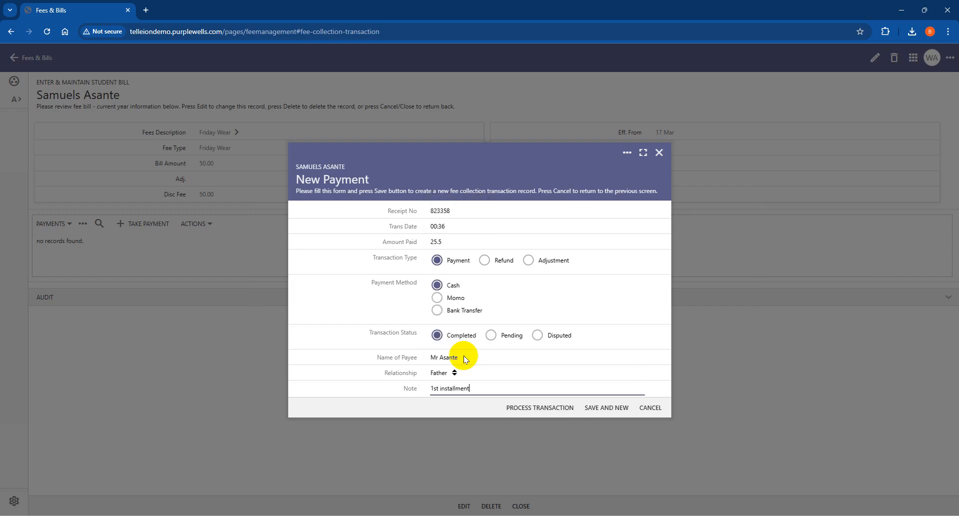
left_click(526, 407)
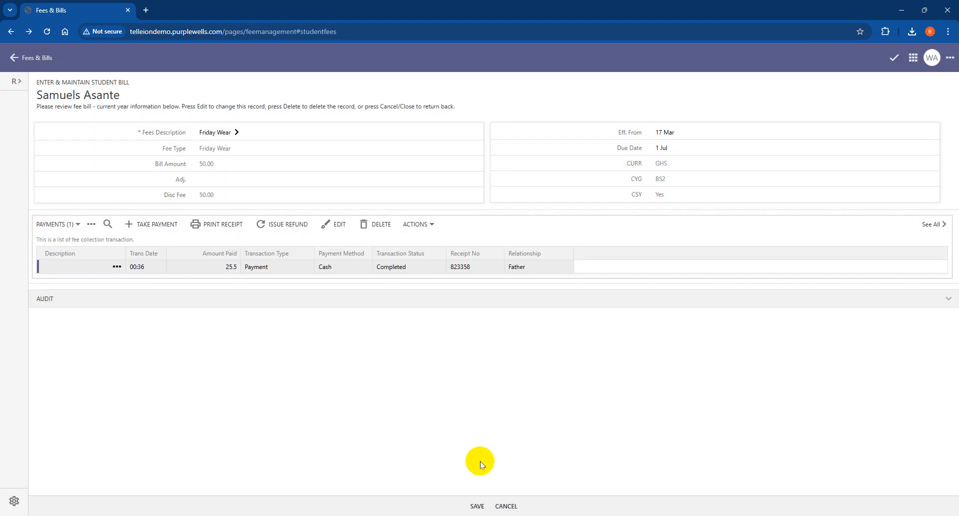
left_click(477, 506)
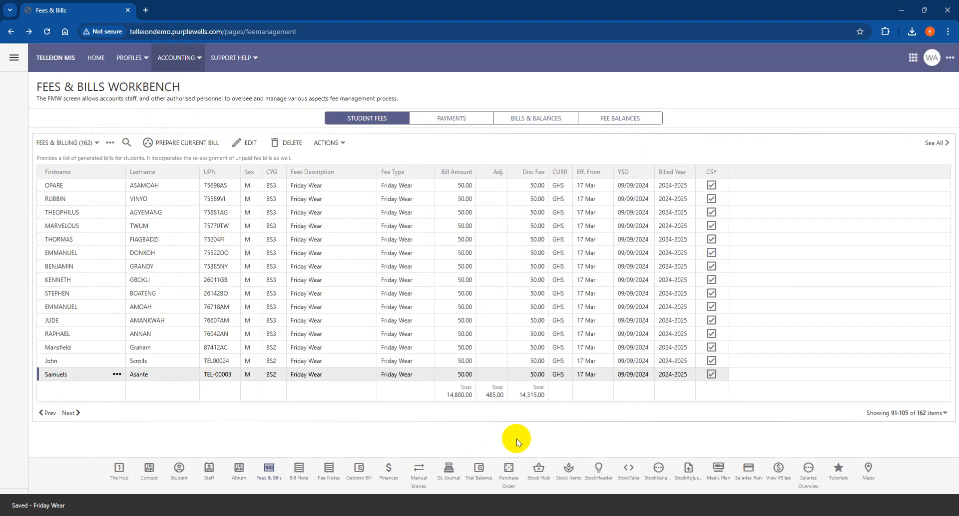
- On the fifth student's Friday Wear bill in records 106–120, start a 45.59 payment with type Payment, method Momo and status Completed
left_click(72, 412)
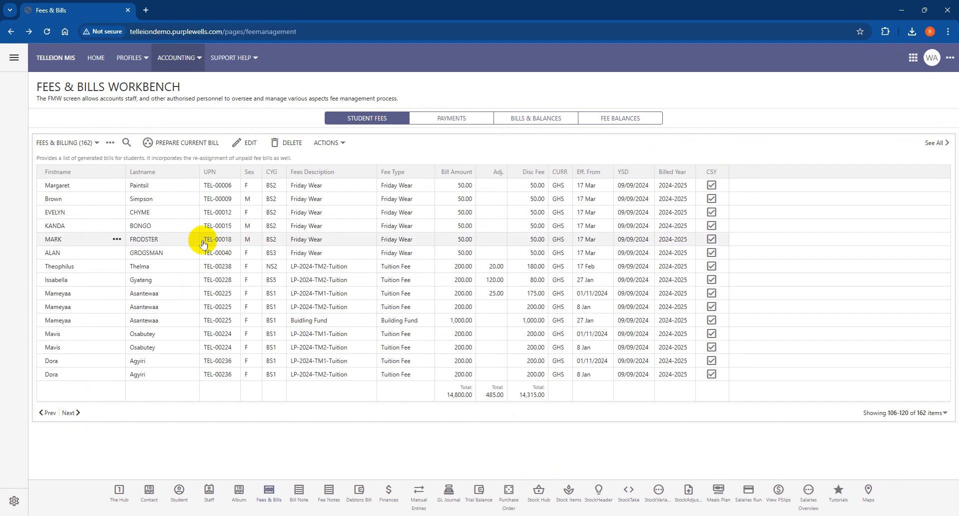
left_click(180, 240)
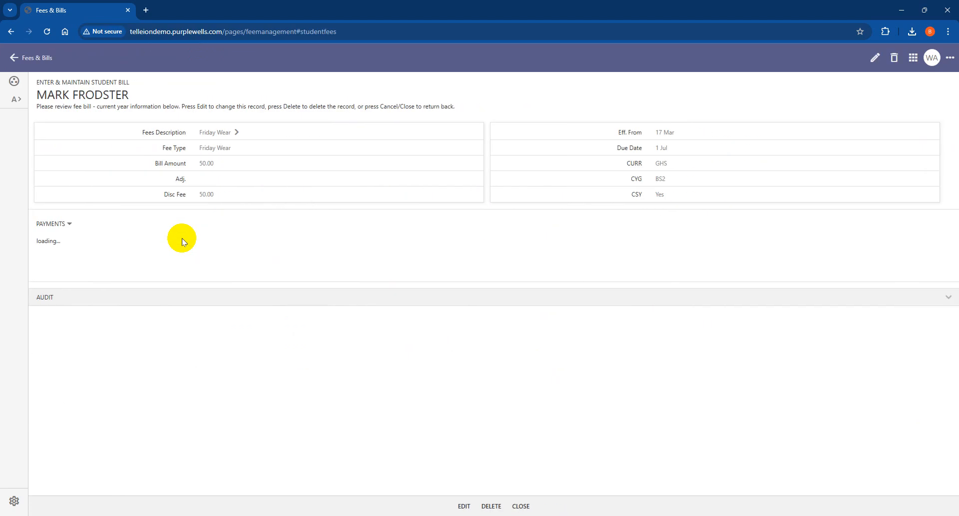
left_click(152, 223)
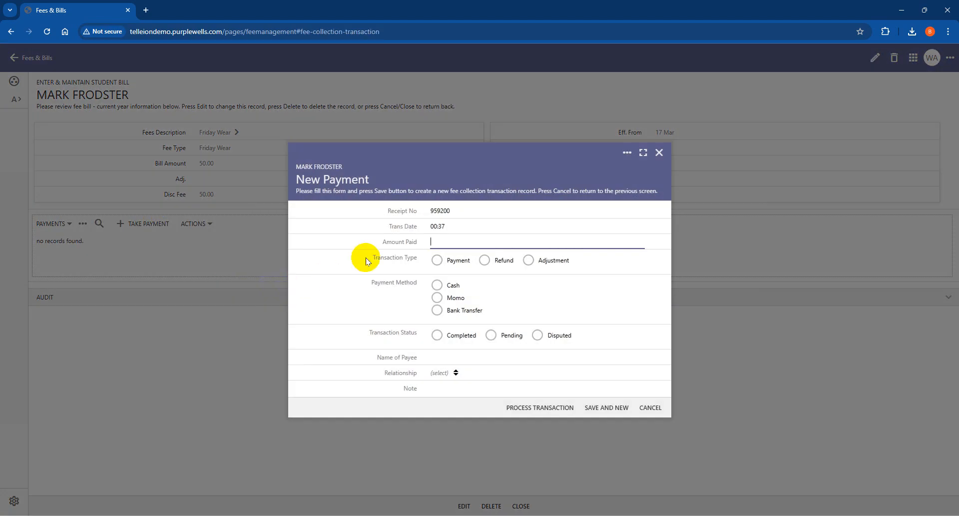
type("50")
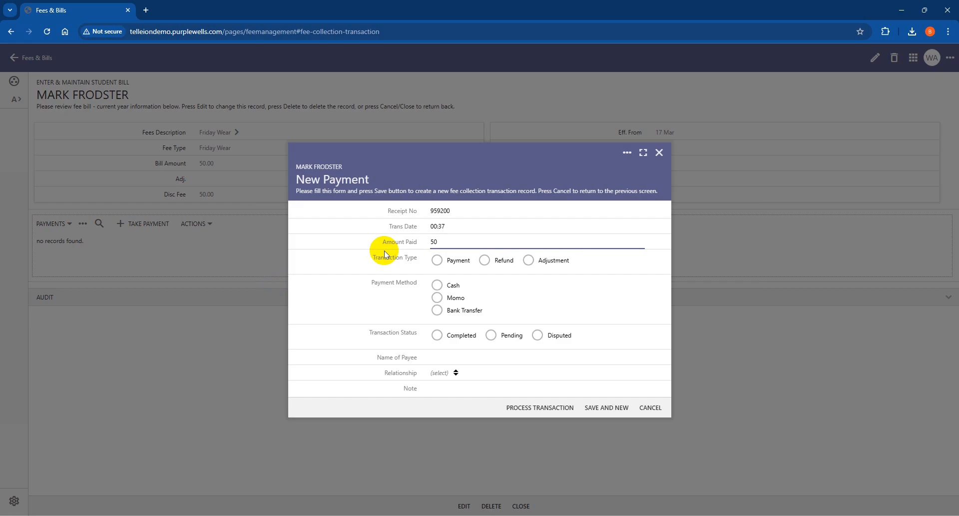
key("BackSpace")
key("BackSpace")
type("45.59")
key("Tab")
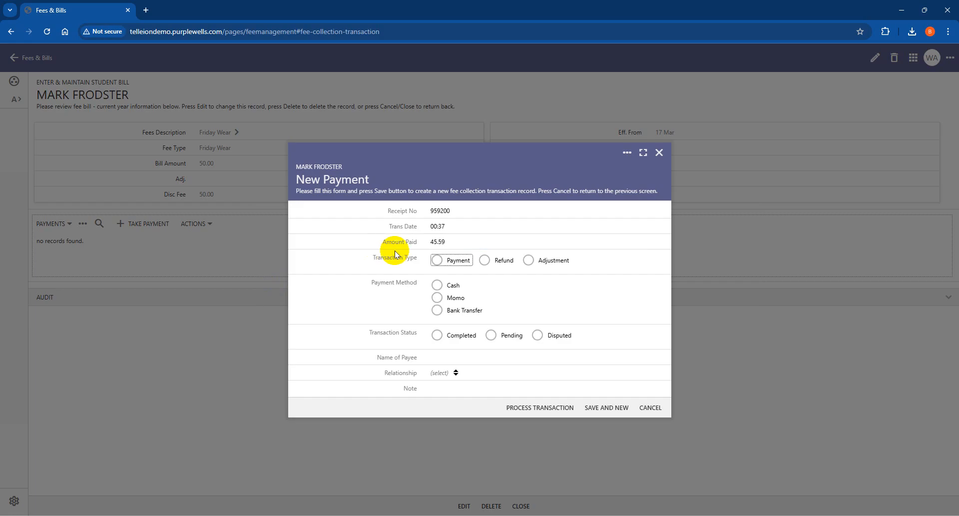
left_click(437, 260)
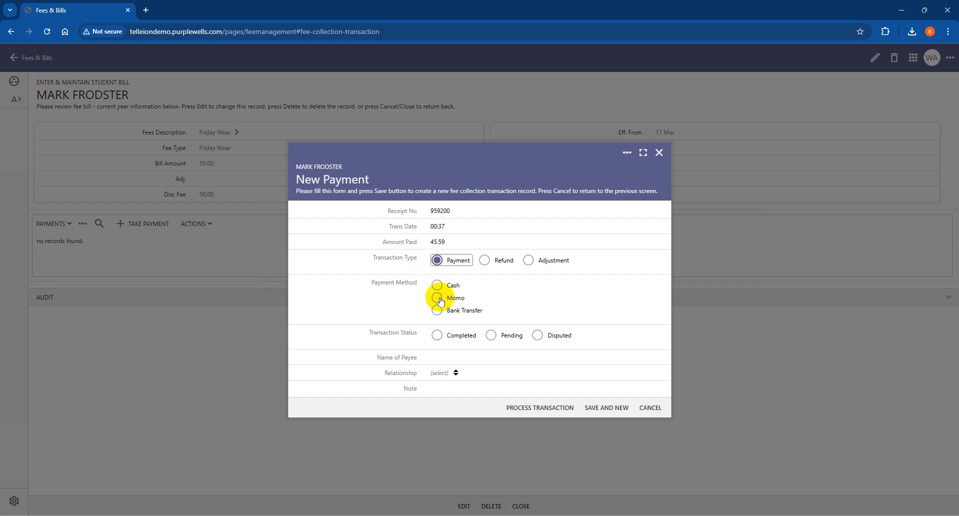
left_click(438, 298)
left_click(437, 334)
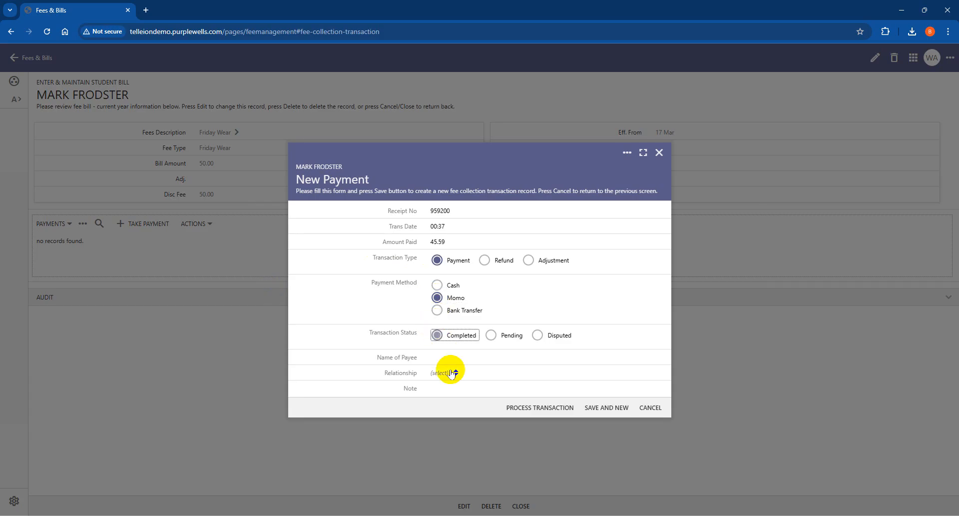
- Fill in the payee's name, set the relationship to Grand Father and add the note "1st installment" to the payment
left_click(442, 357)
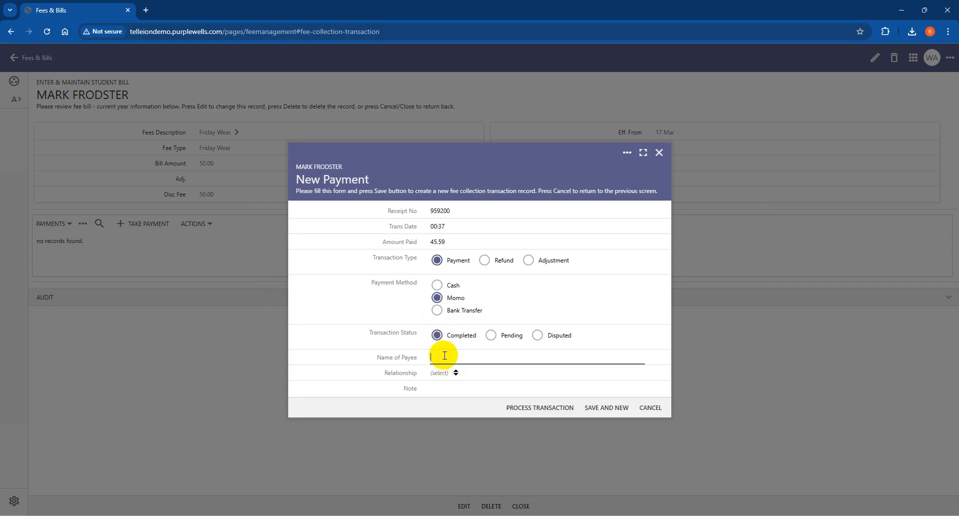
type("Mr")
type(" Fornster")
key("Tab")
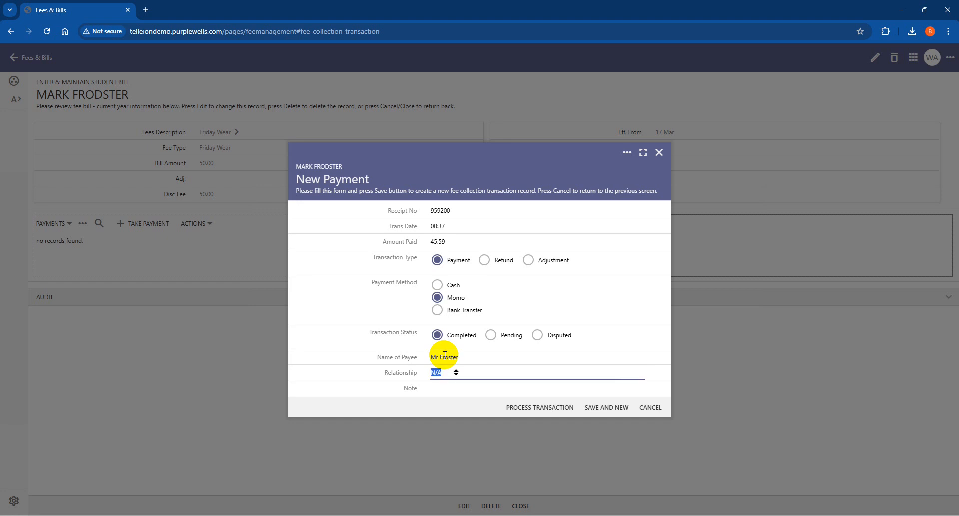
type("grand Father")
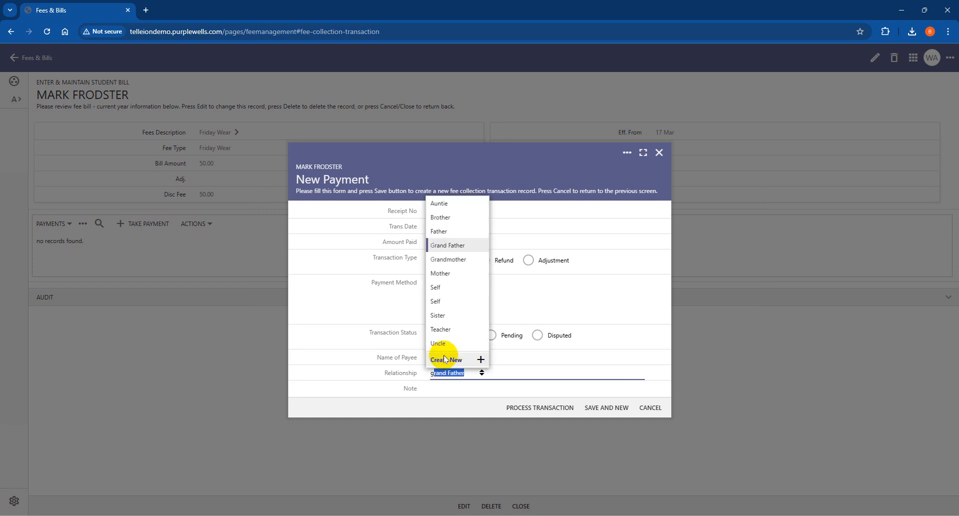
key("Tab")
type("1")
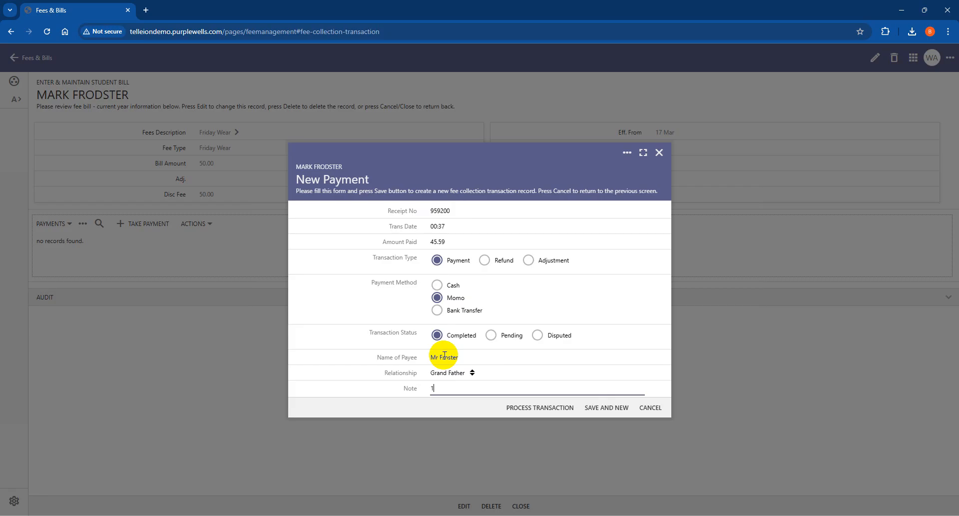
type("st r")
type(" installmen")
type("t")
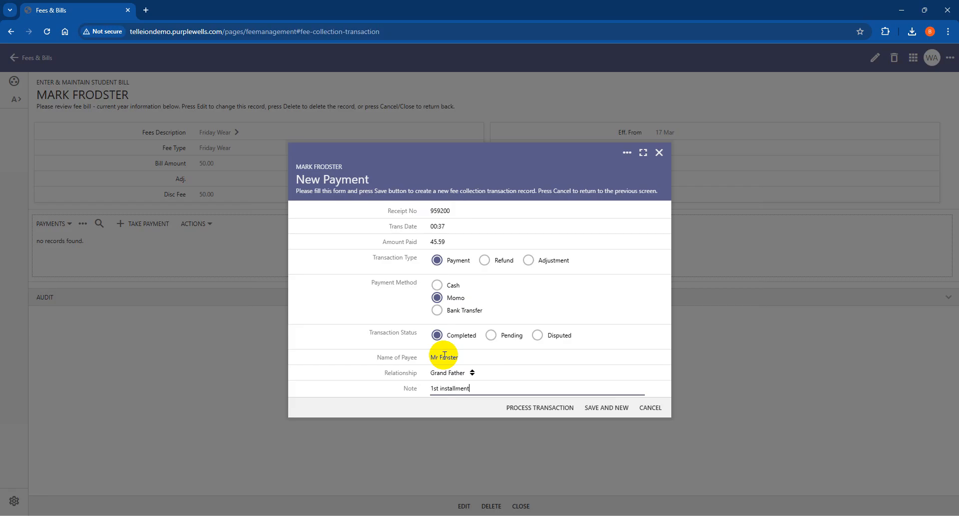
- Process the 45.59 Momo payment transaction and save the student's Friday Wear bill
left_click(536, 407)
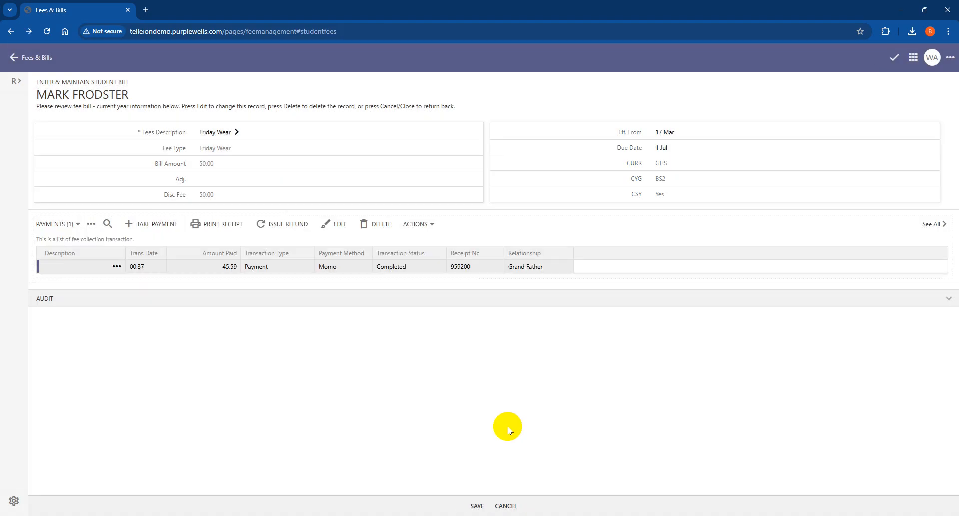
left_click(477, 505)
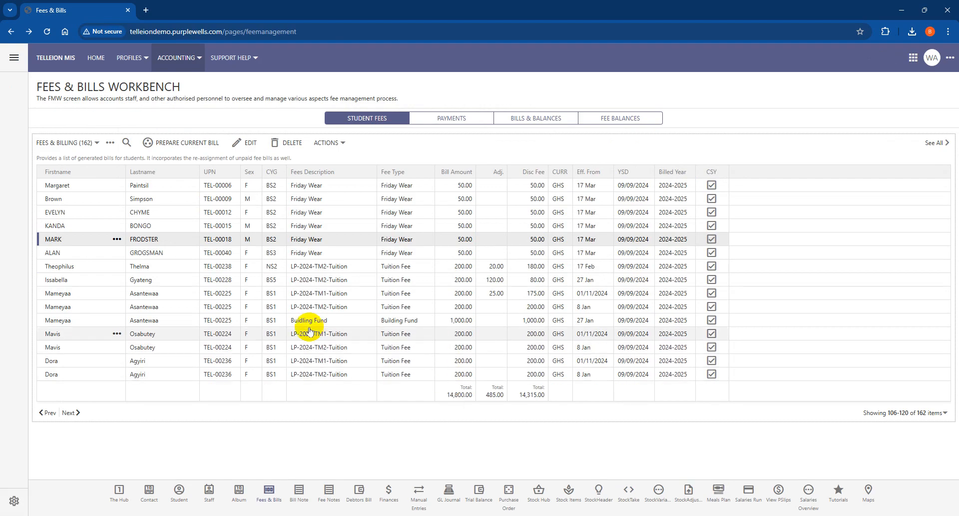
- Open the general ledger journal, sort it by posting date with the latest on top, and dismiss the mail notification
left_click(190, 59)
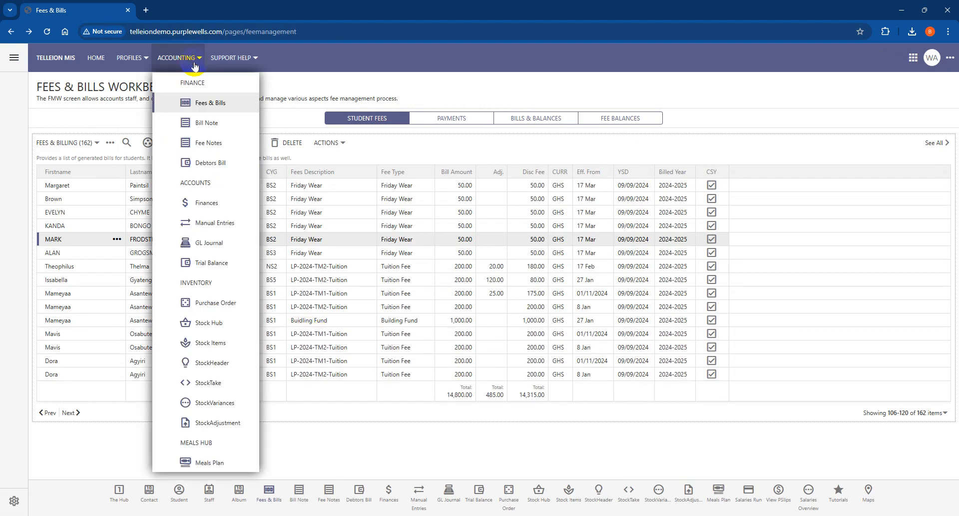
left_click(207, 244)
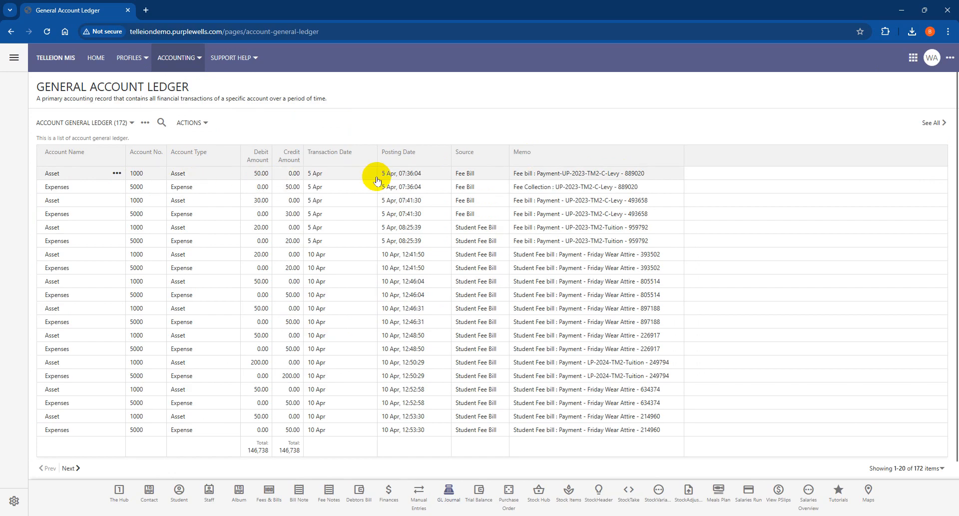
left_click(407, 152)
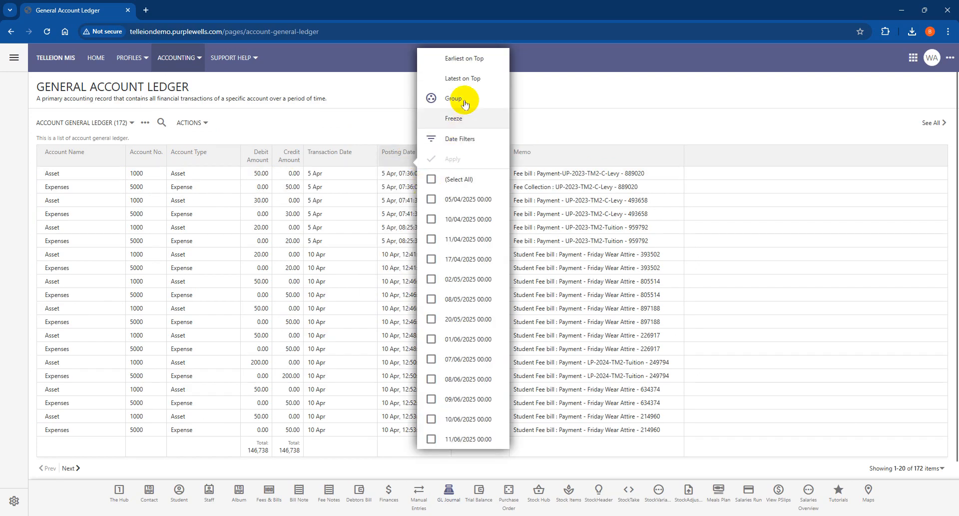
left_click(464, 79)
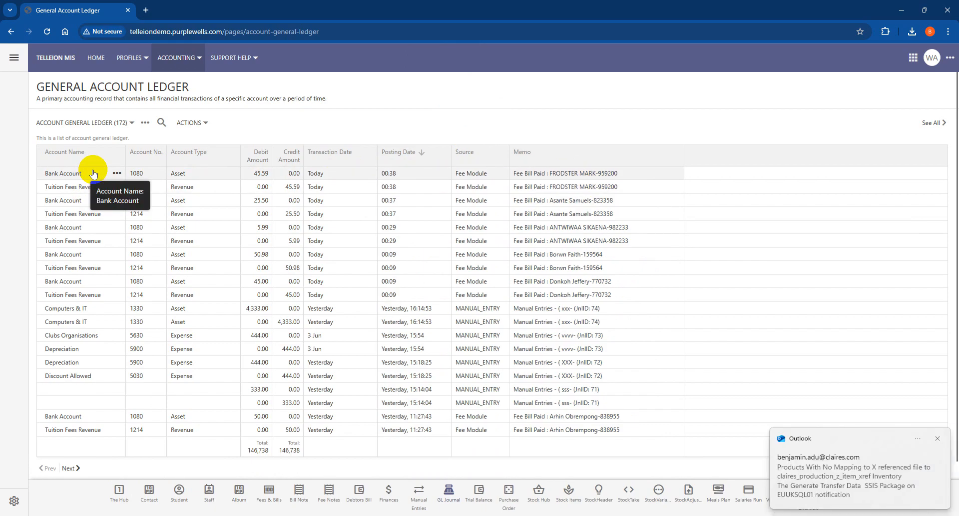
left_click(938, 439)
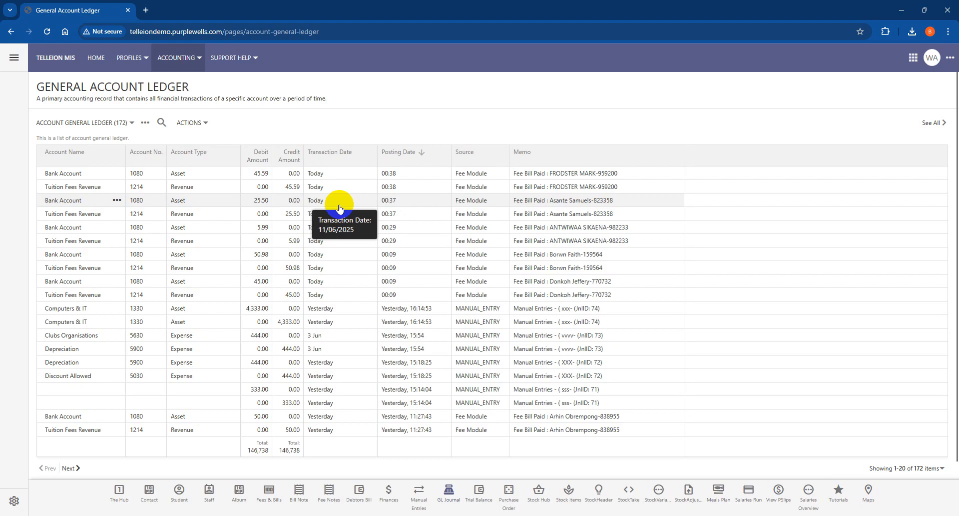
- In Manual Entries, start a new journal entry described "Received fees from students" and dated 11 June 2025
left_click(200, 57)
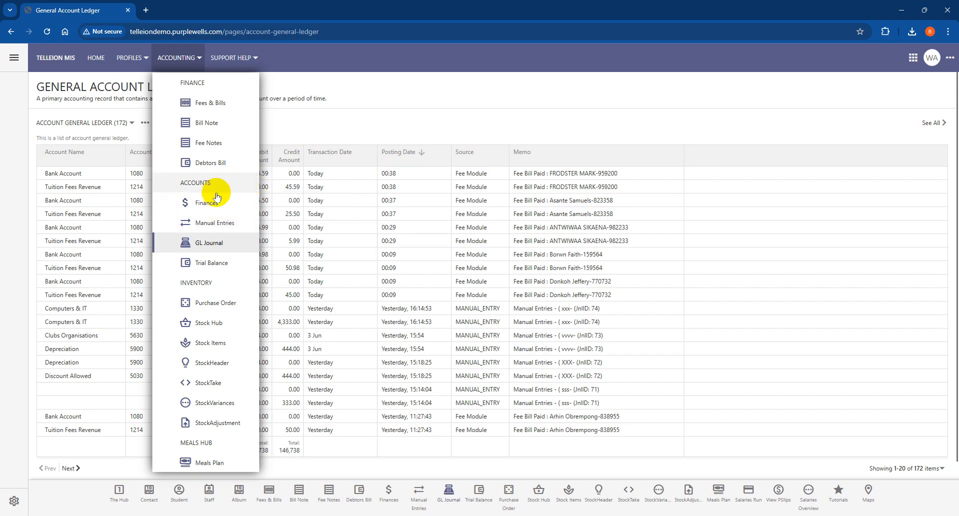
left_click(207, 226)
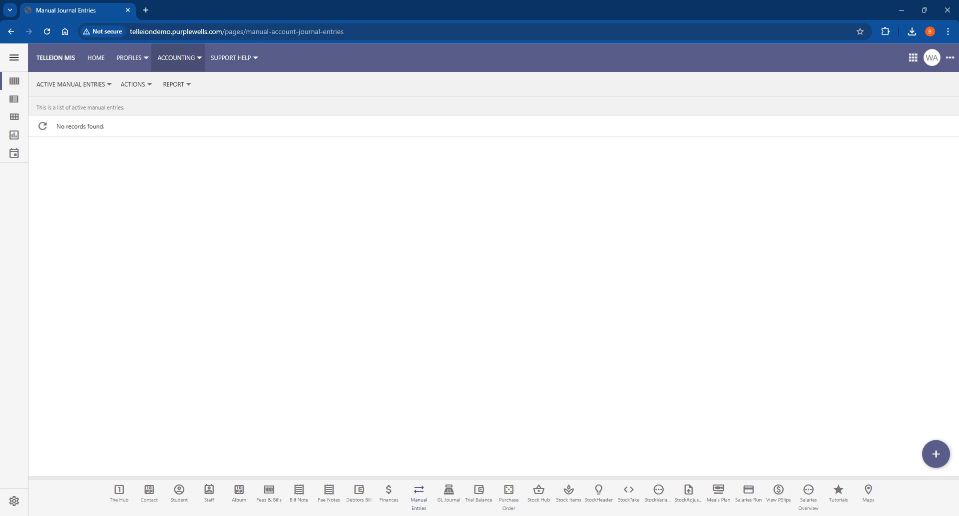
left_click(935, 454)
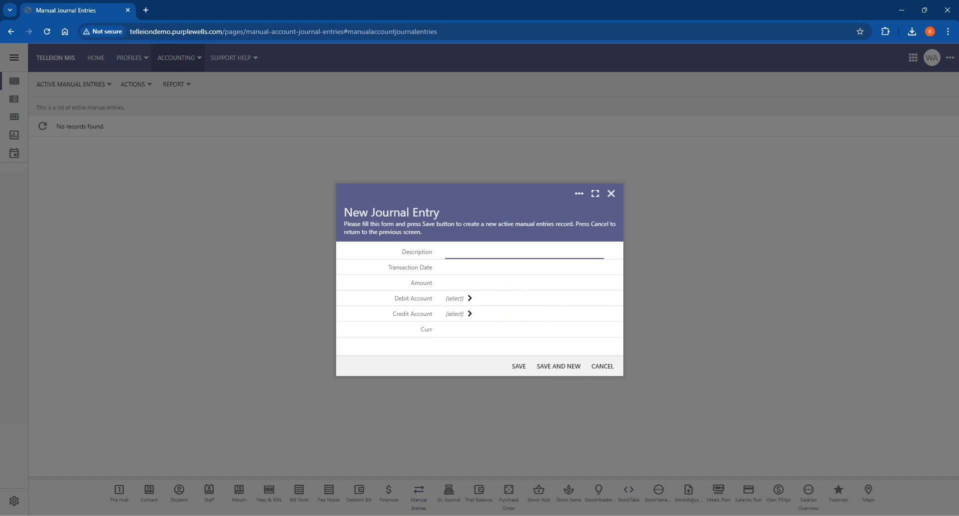
type("Received paymen")
key("BackSpace")
key("BackSpace")
key("BackSpace")
key("BackSpace")
key("BackSpace")
key("BackSpace")
key("BackSpace")
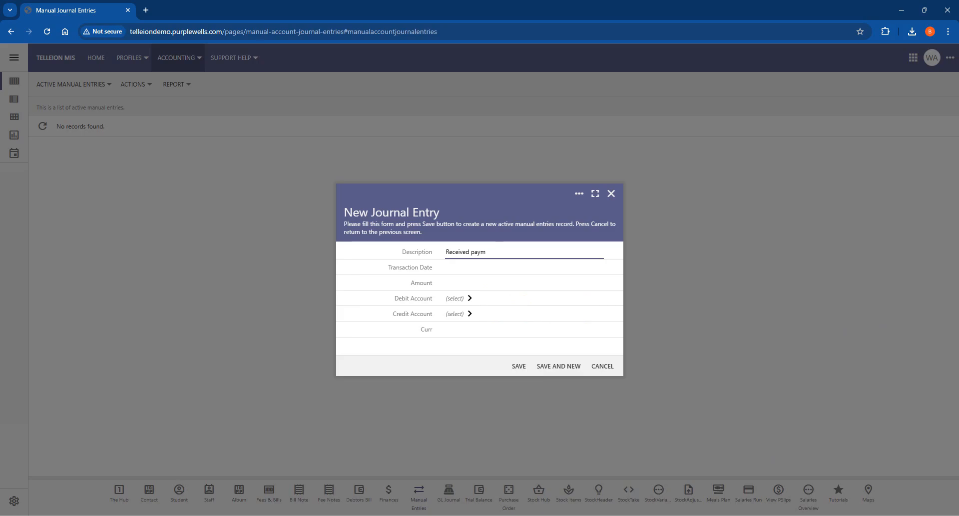
type("fees from students")
key("Tab")
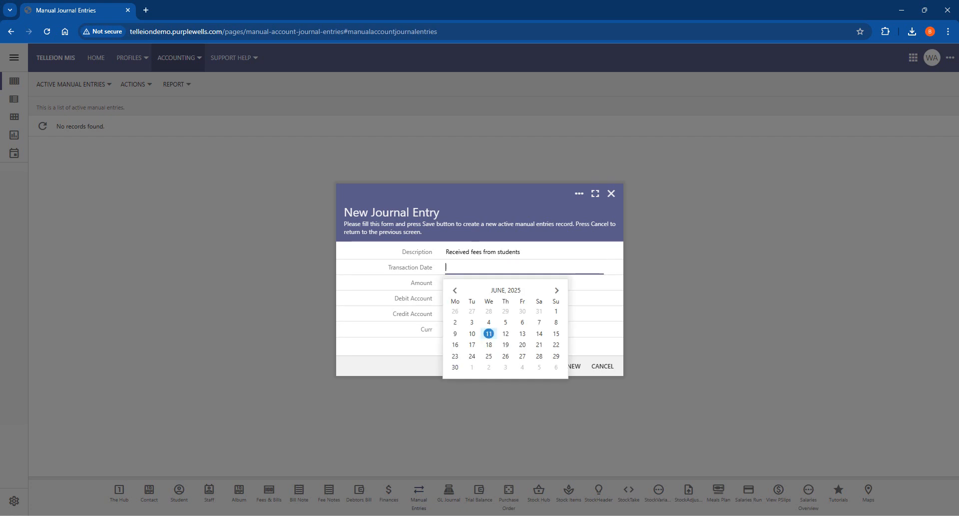
left_click(489, 334)
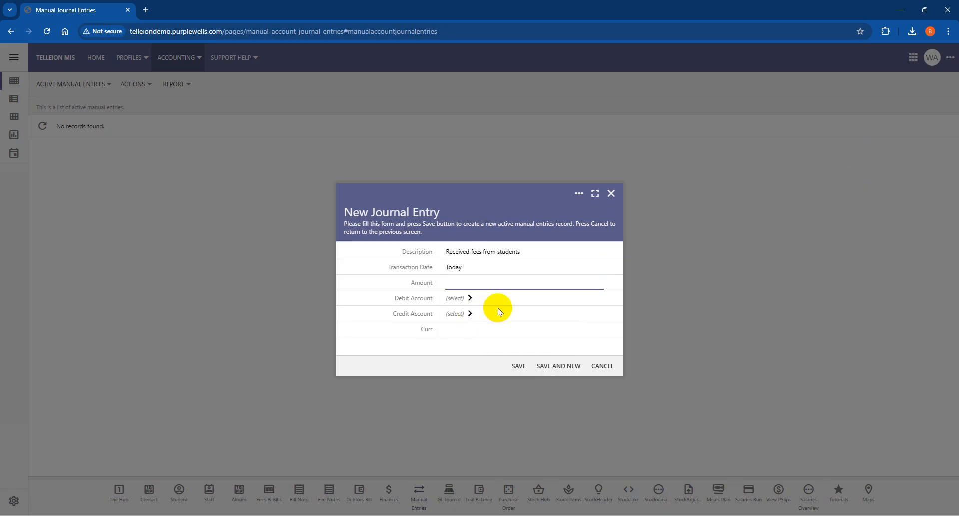
- Set the journal entry's amount to 2500.99 and its debit account to Cash
type("2500.99")
left_click(480, 303)
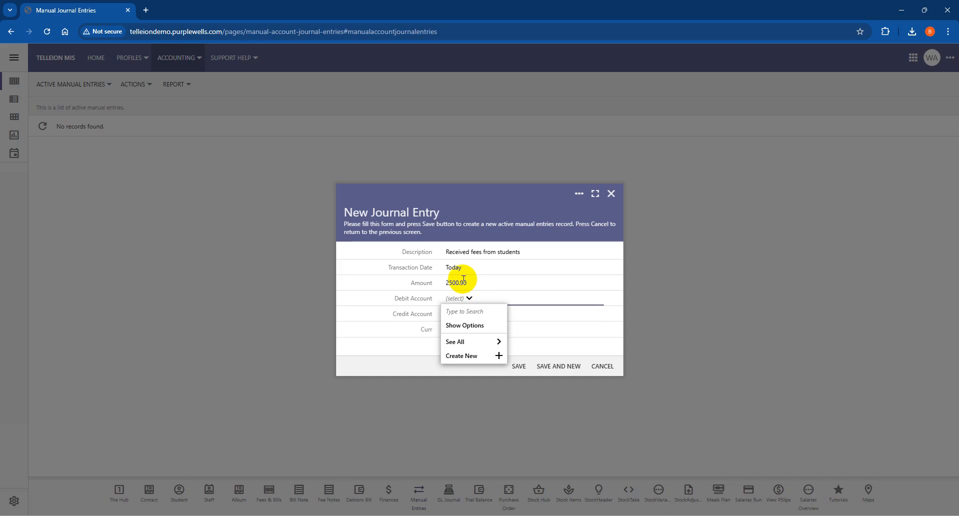
left_click(463, 326)
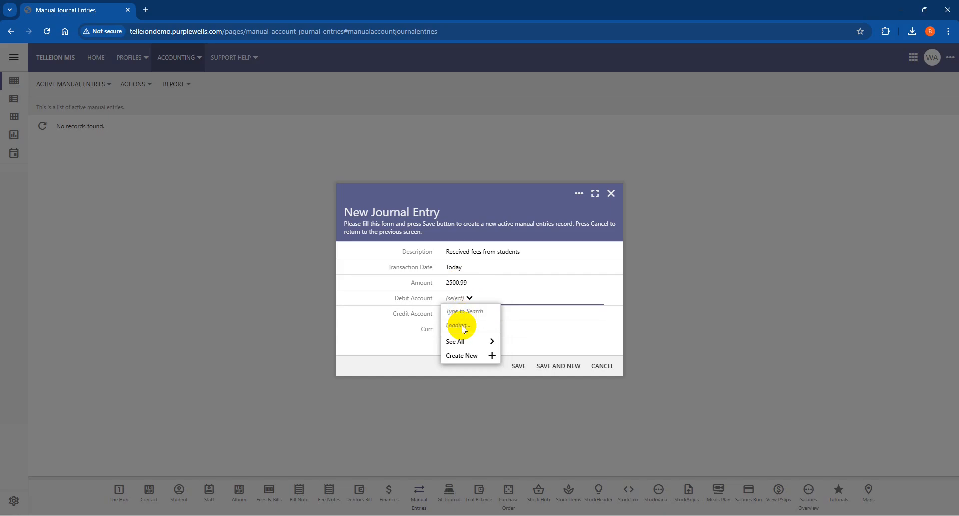
type("cafeteria Sales")
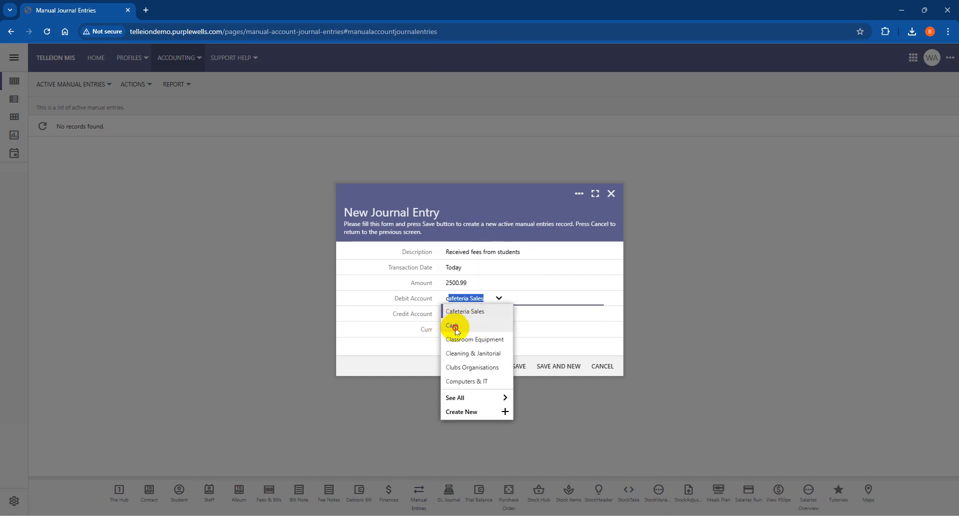
left_click(467, 325)
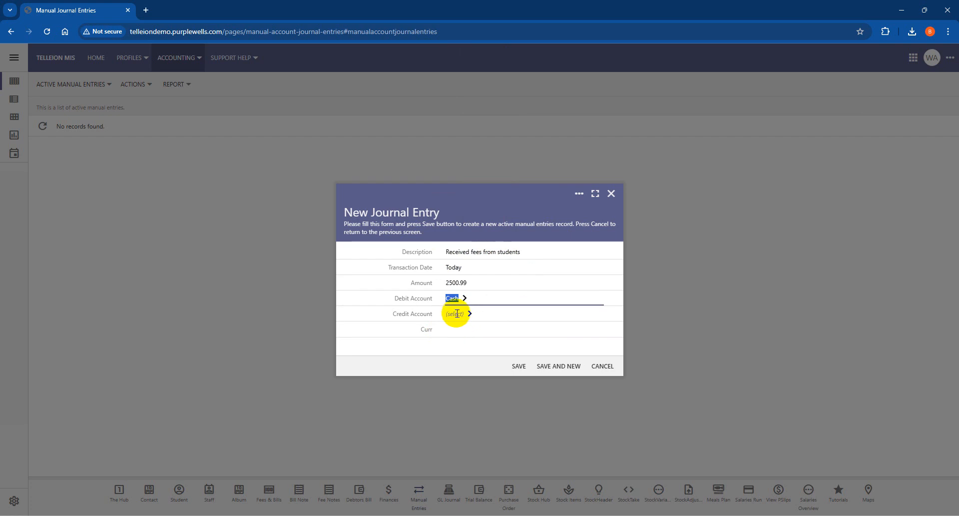
- Set the credit account to Tuition Fees Revenue and the currency to GHS, and save the journal entry
left_click(457, 313)
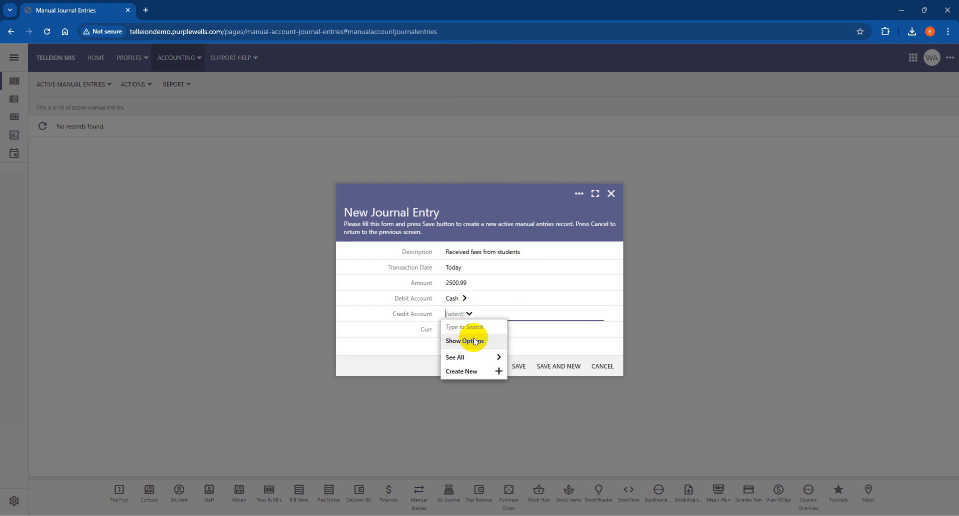
type("tuition Fees Receivable")
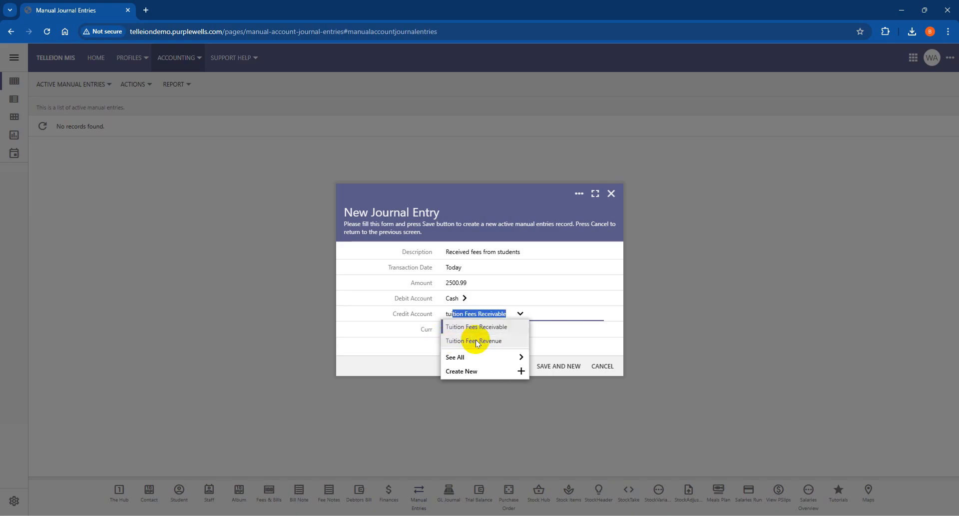
left_click(475, 341)
left_click(466, 330)
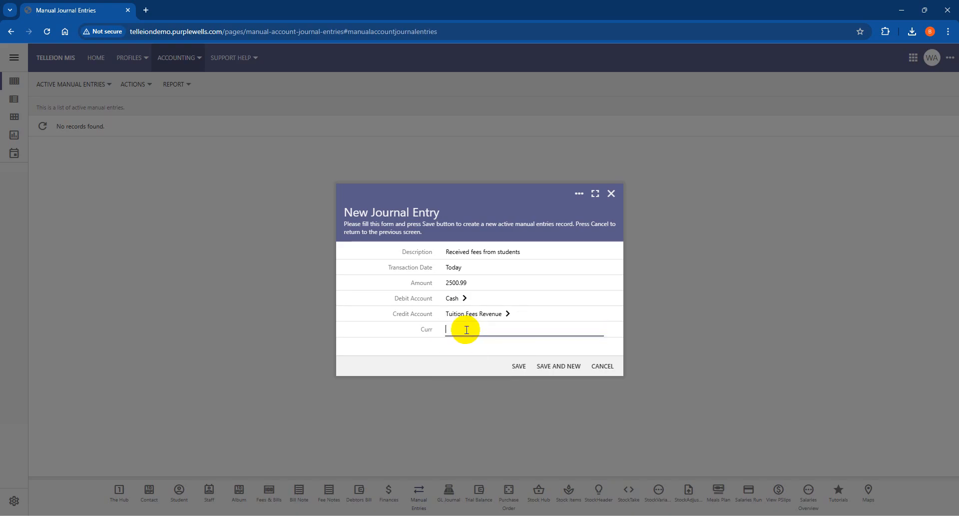
type("GHS")
left_click(511, 367)
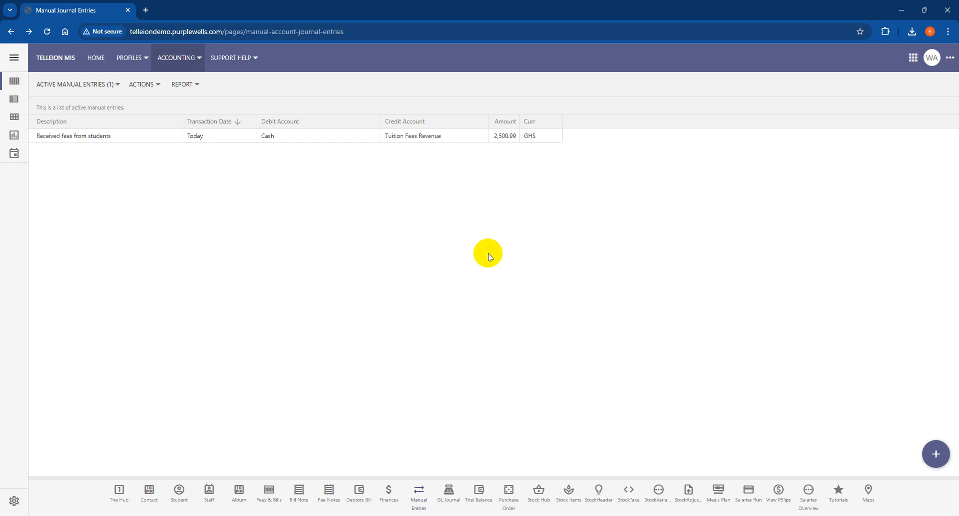
- Start another journal entry described "Sale of old furniture" and dated 11 June 2025
left_click(935, 453)
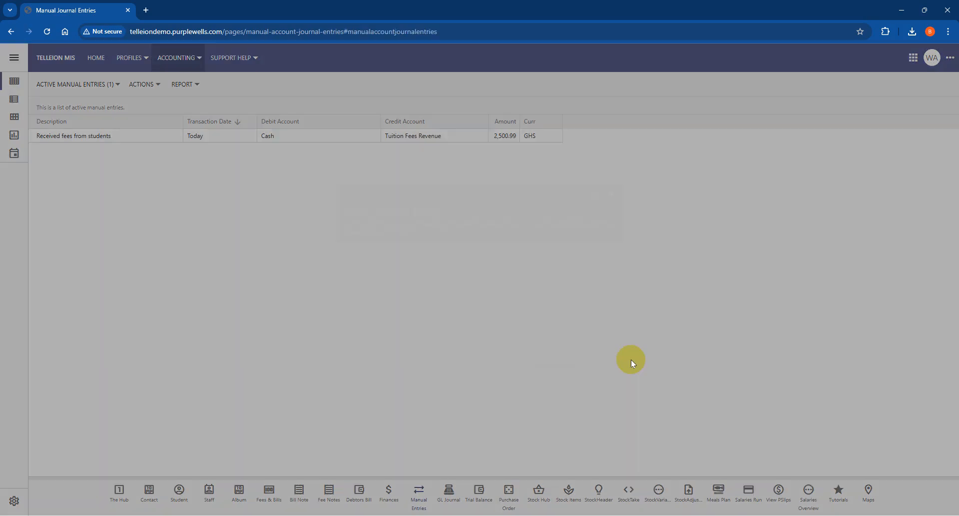
type("sALES")
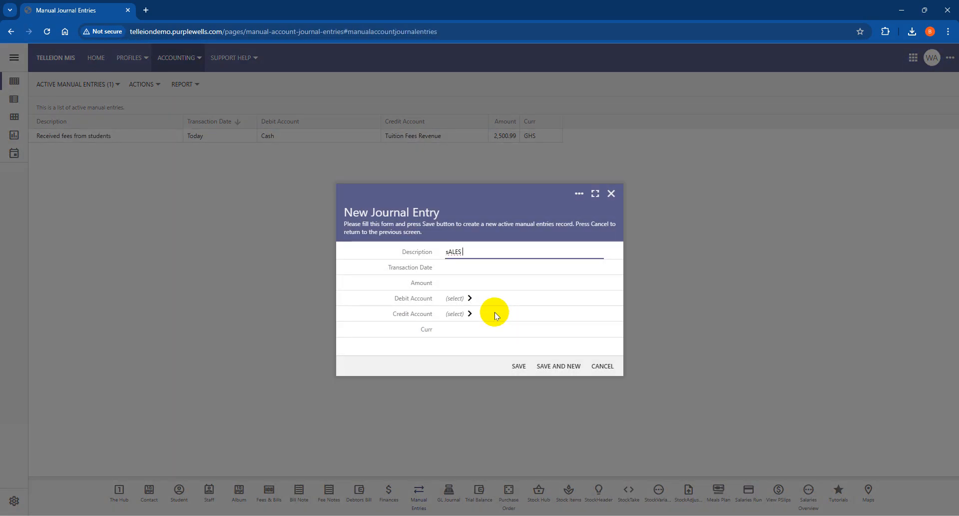
key("ctrl+a")
type("Sale of old furniture")
key("Tab")
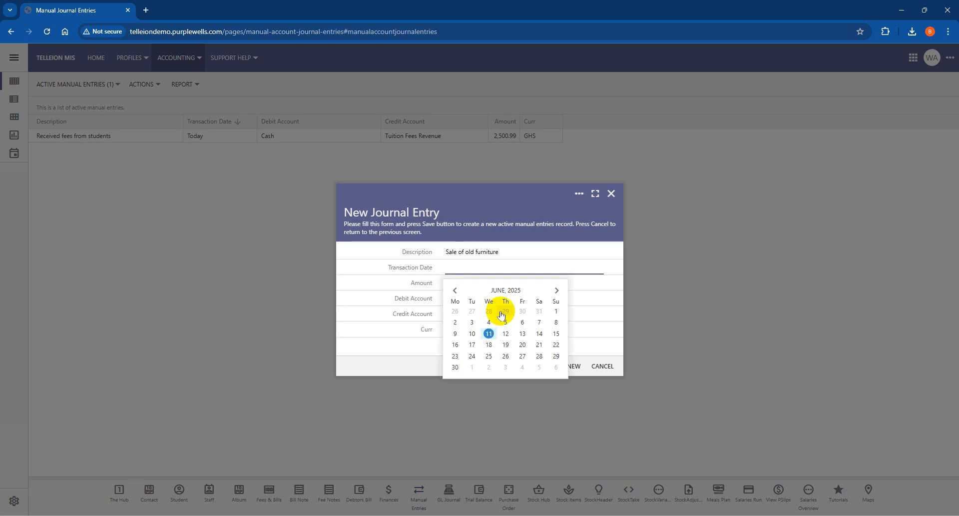
left_click(489, 334)
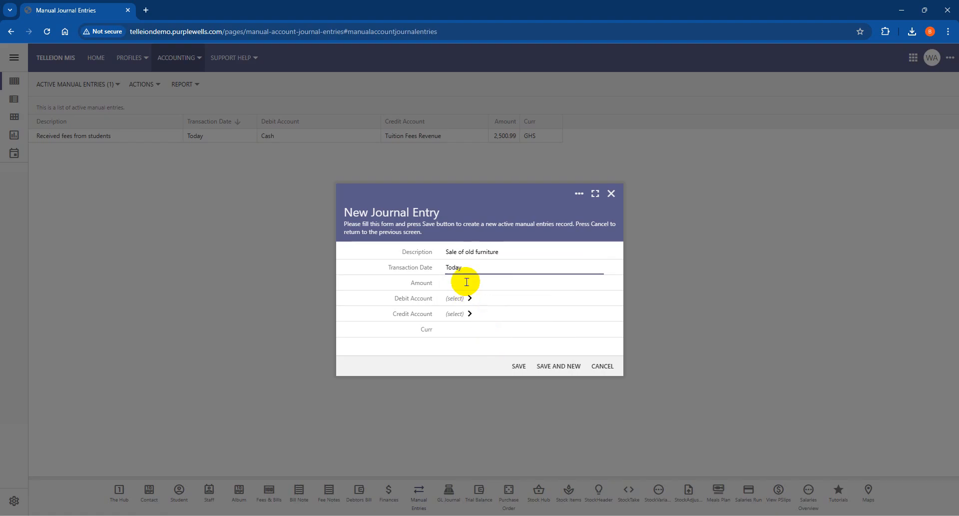
- Set the furniture sale's amount to 250 and its debit account to Bank Account
left_click(466, 282)
type("250")
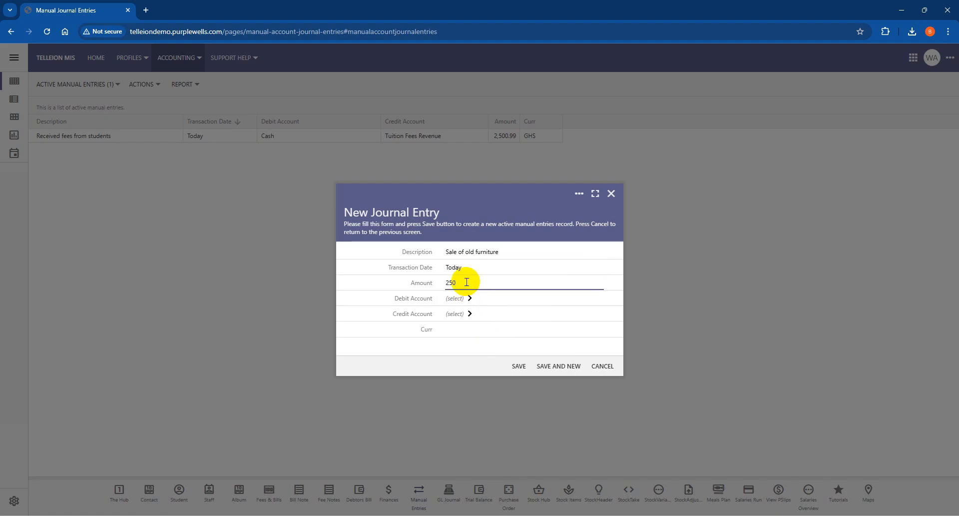
key("Tab")
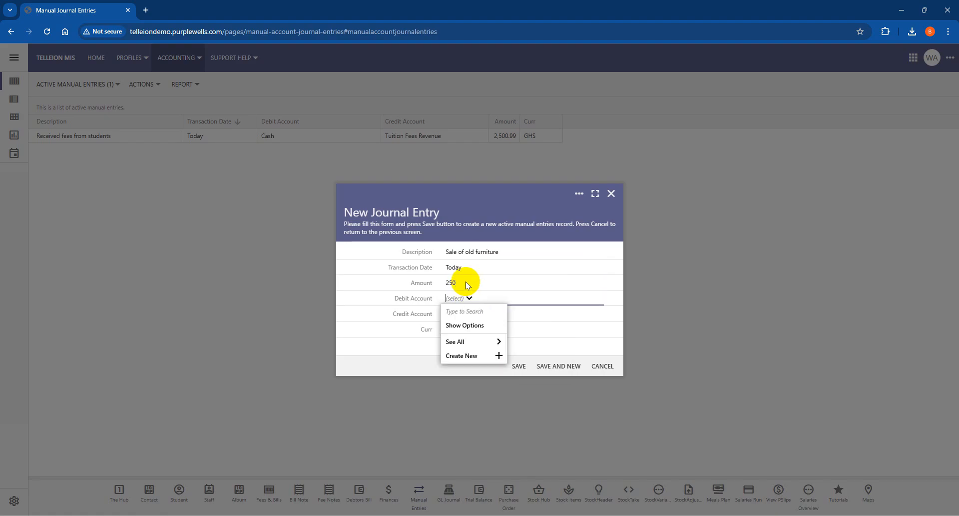
left_click(468, 325)
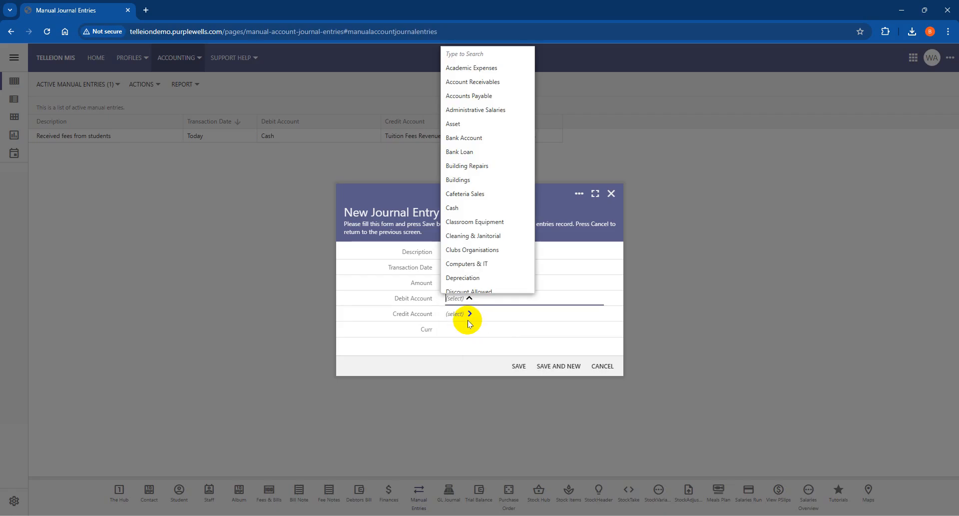
type("bank Account")
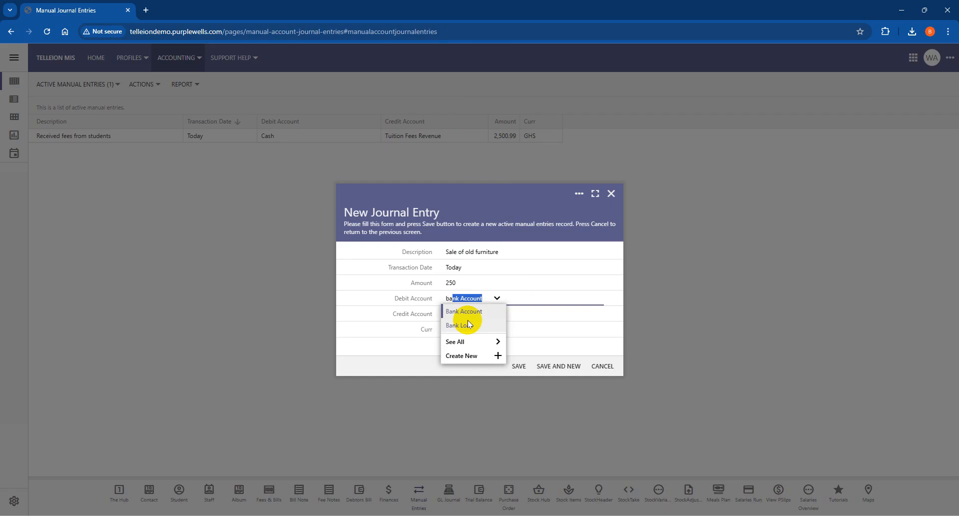
left_click(468, 311)
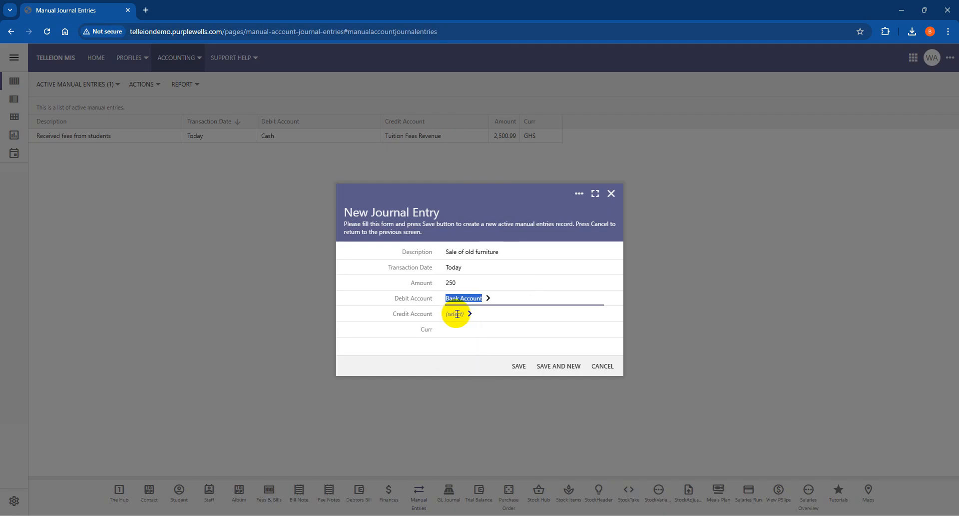
- Set the furniture sale's credit account to Classroom Equipment and the currency to GHS, and save the journal entry
left_click(457, 313)
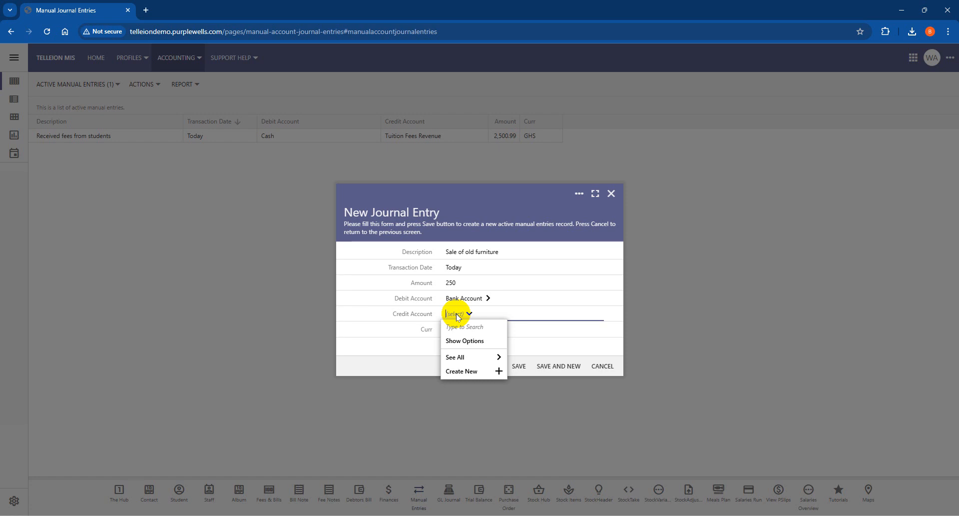
type("e")
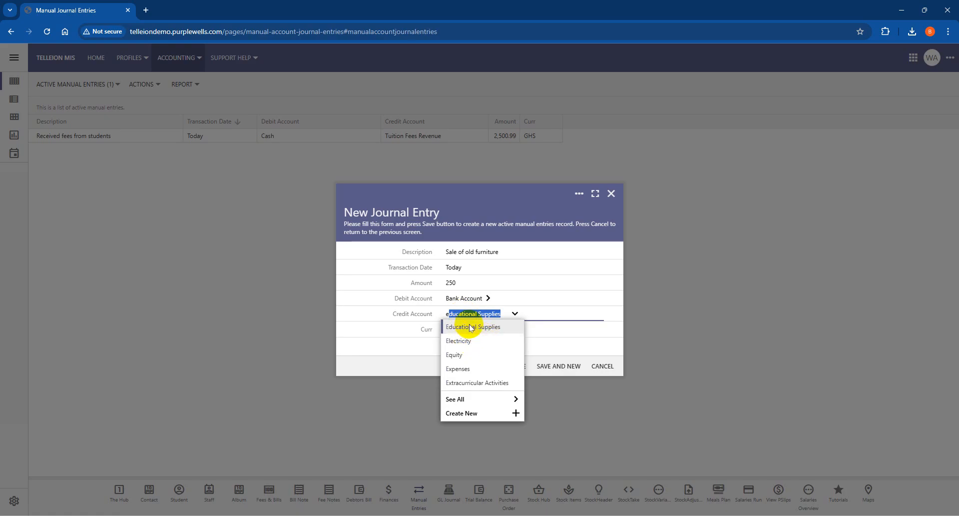
key("BackSpace")
key("BackSpace")
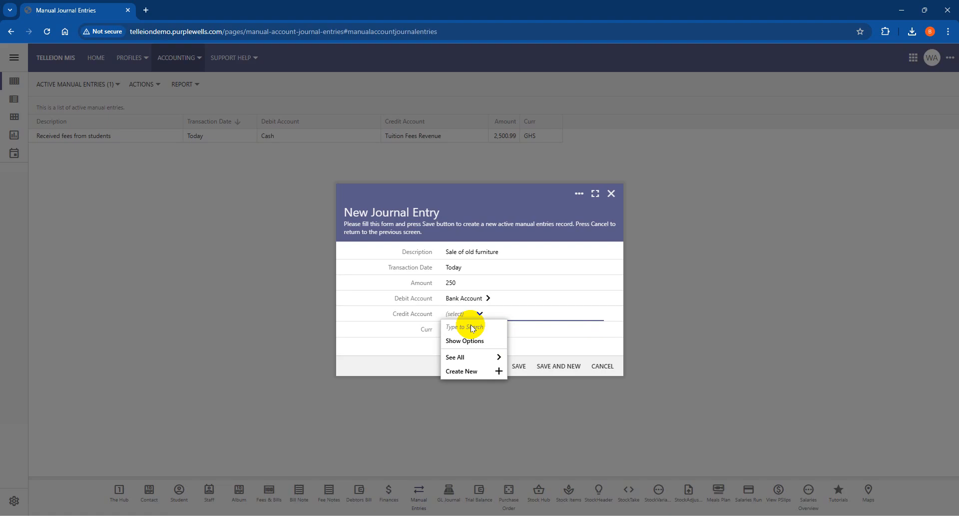
key("Down")
key("Return")
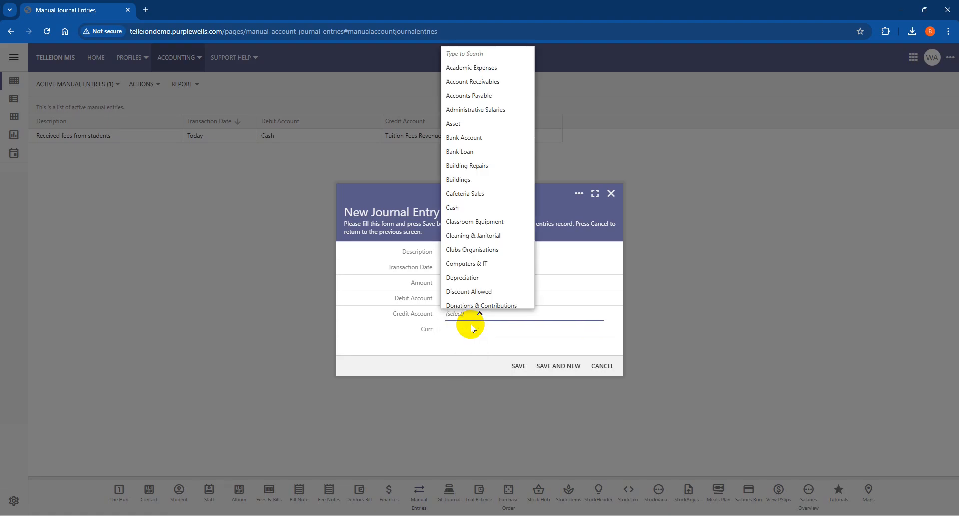
key("Down")
key("Down")
key("Down")
key("Down")
key("Down")
key("Down")
key("Down")
key("Down")
key("Down")
key("Down")
key("Down")
key("Down")
key("Down")
key("Down")
key("Down")
key("Down")
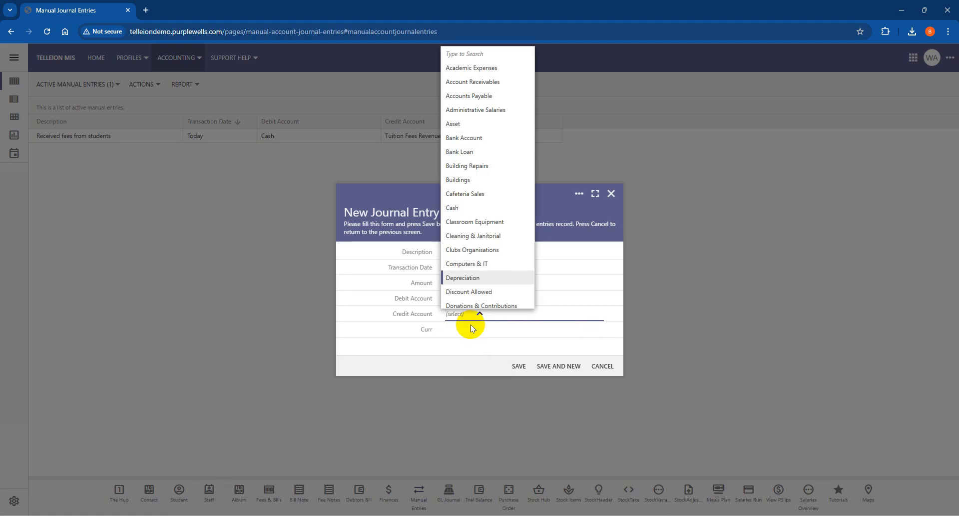
key("Down")
key("Down")
key("Up")
key("Up")
key("Up")
key("Up")
key("Up")
key("Up")
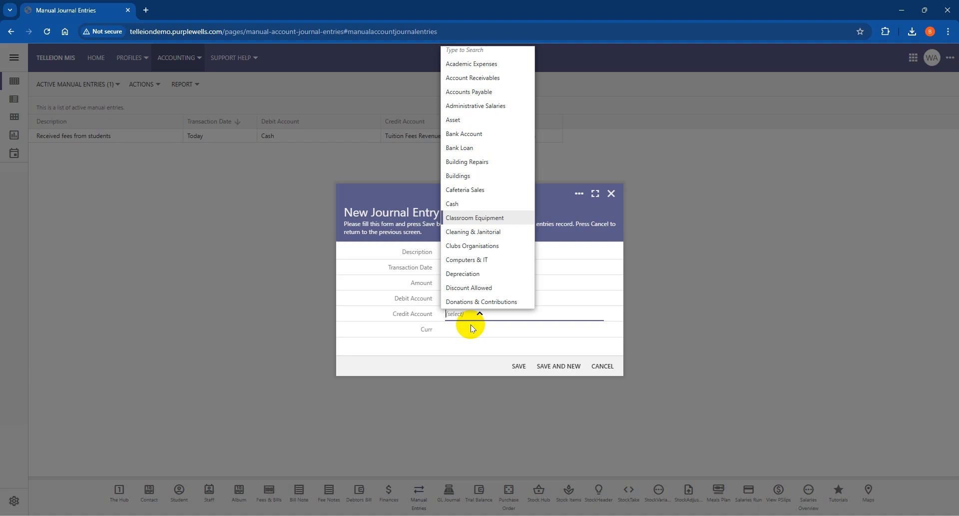
key("Return")
key("Tab")
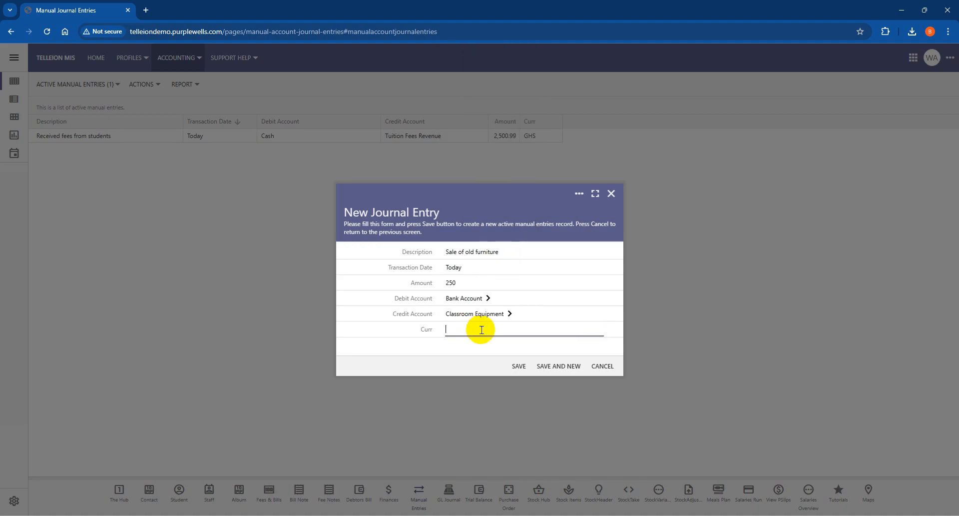
type("GHS")
left_click(520, 366)
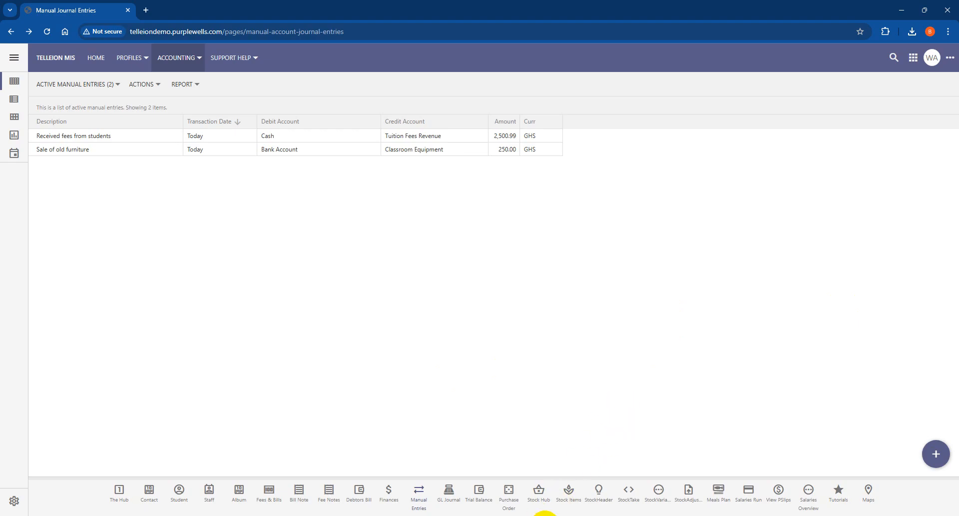
- Start another journal entry described "Payment of teachers salaries" and dated 11 June 2025
left_click(936, 449)
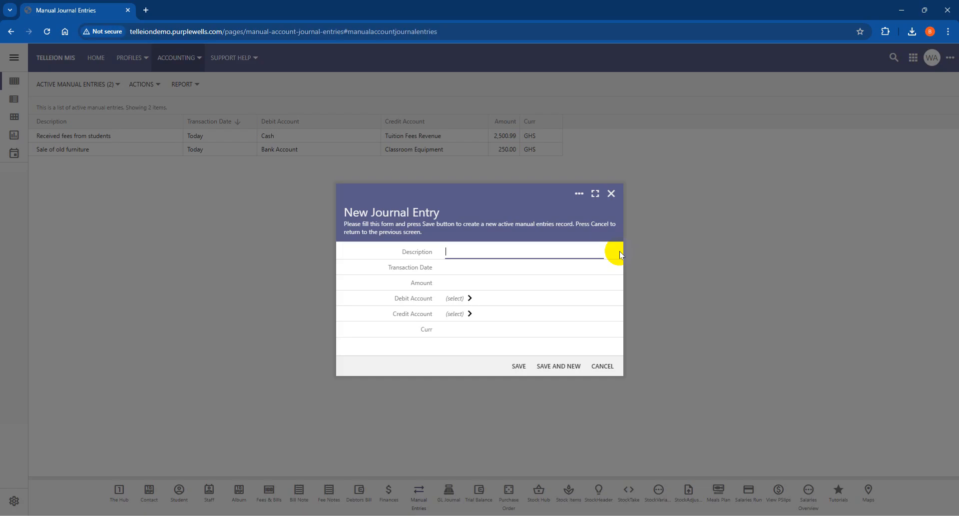
type("Payment of teacher")
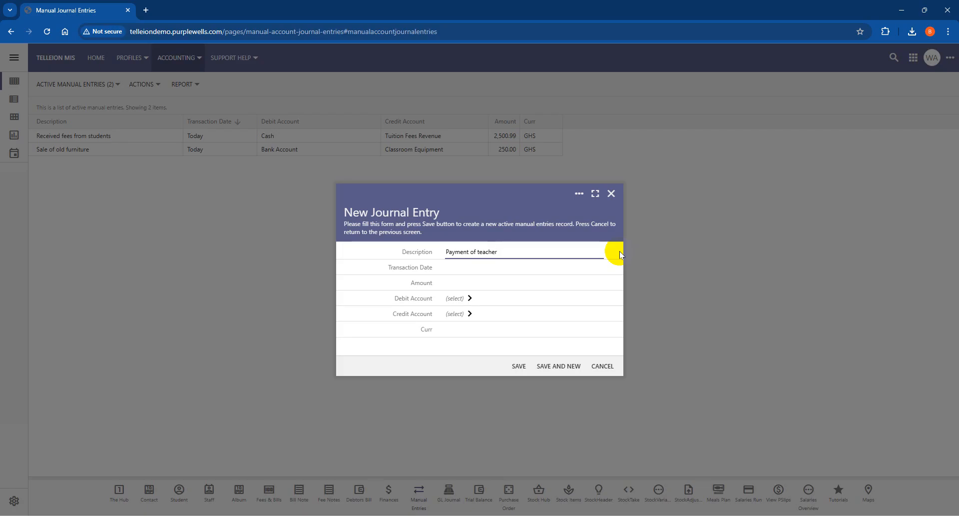
type("s salaries")
key("Tab")
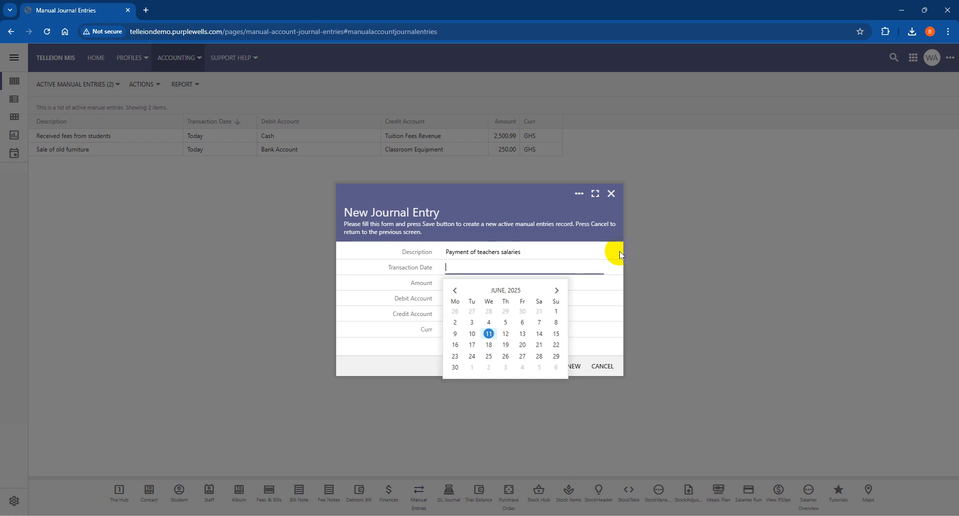
left_click(489, 333)
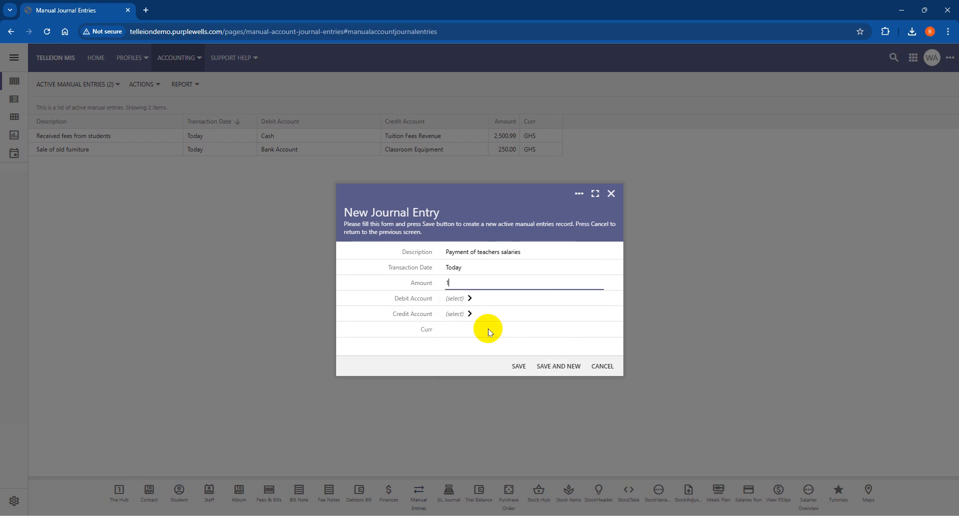
- Set the salary payment's amount to 10200 and its debit account to Salaries & Wages
type("10200")
key("Tab")
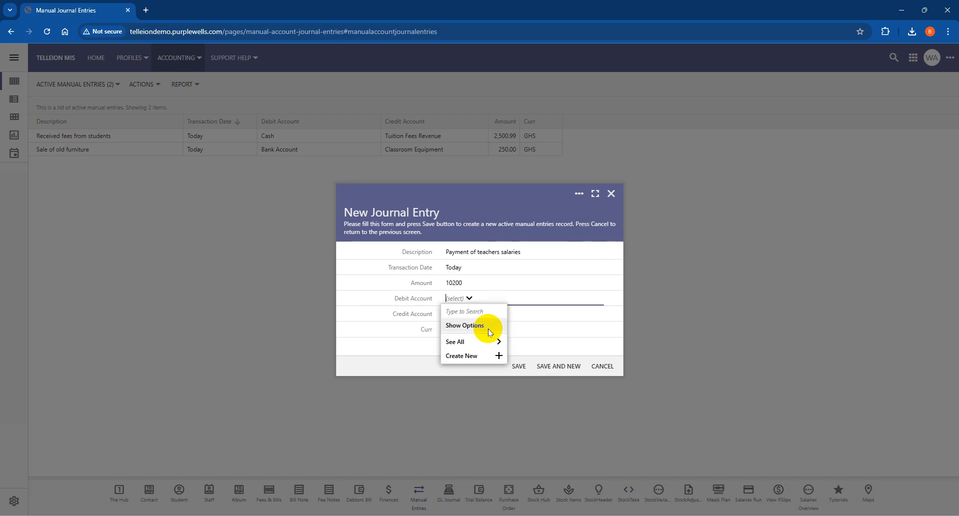
left_click(457, 324)
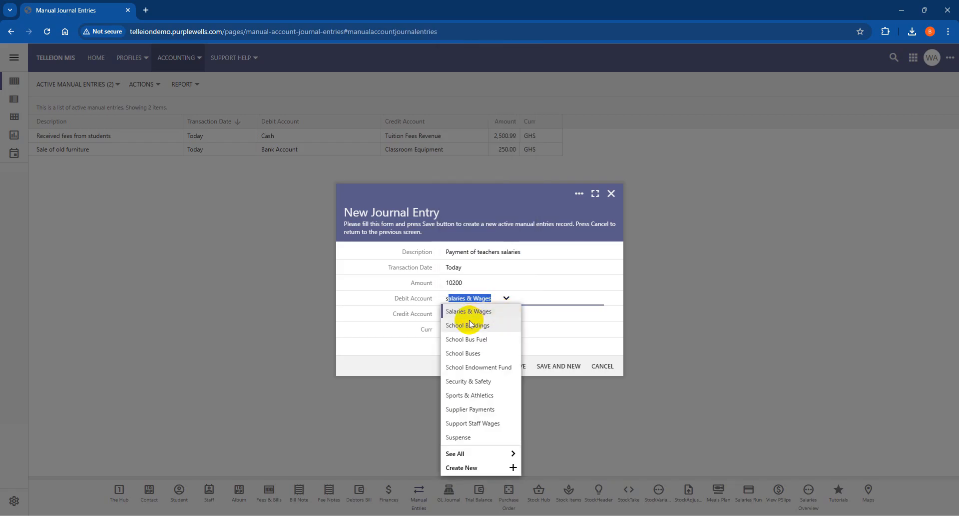
left_click(458, 310)
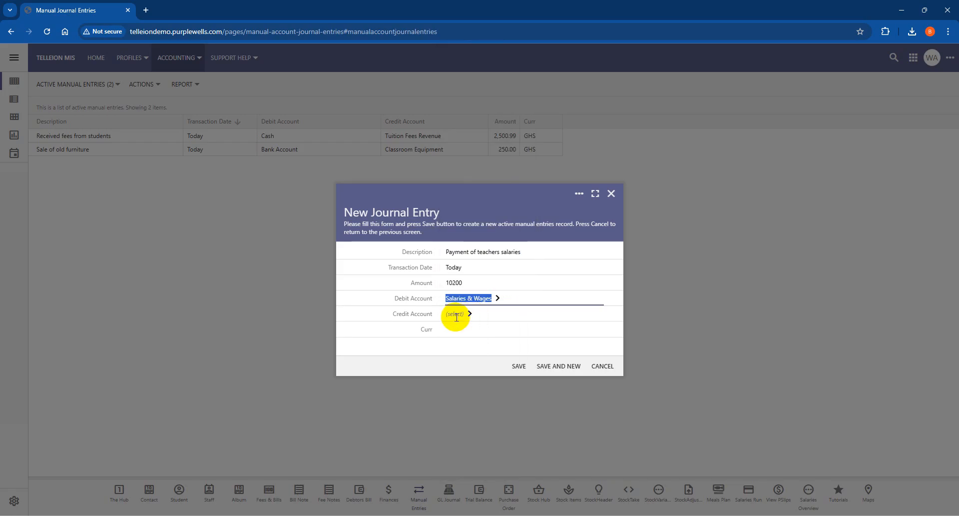
- Set the salary payment's credit account to Bank Account and the currency to GHS, and save the journal entry
left_click(457, 316)
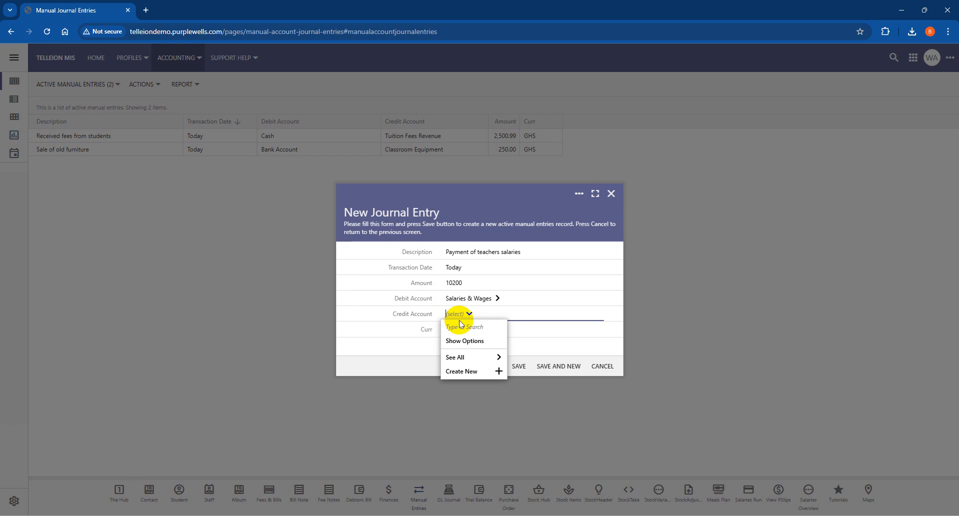
type("bank Account")
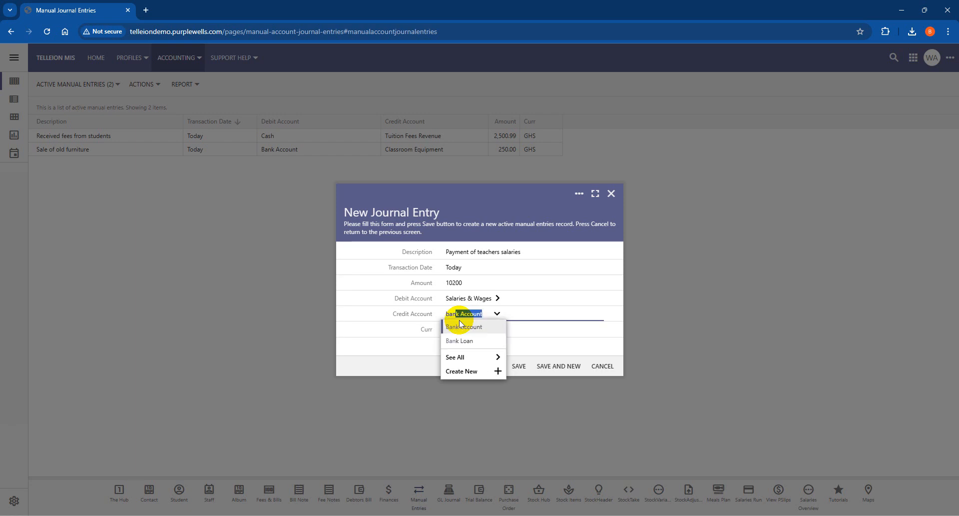
left_click(461, 324)
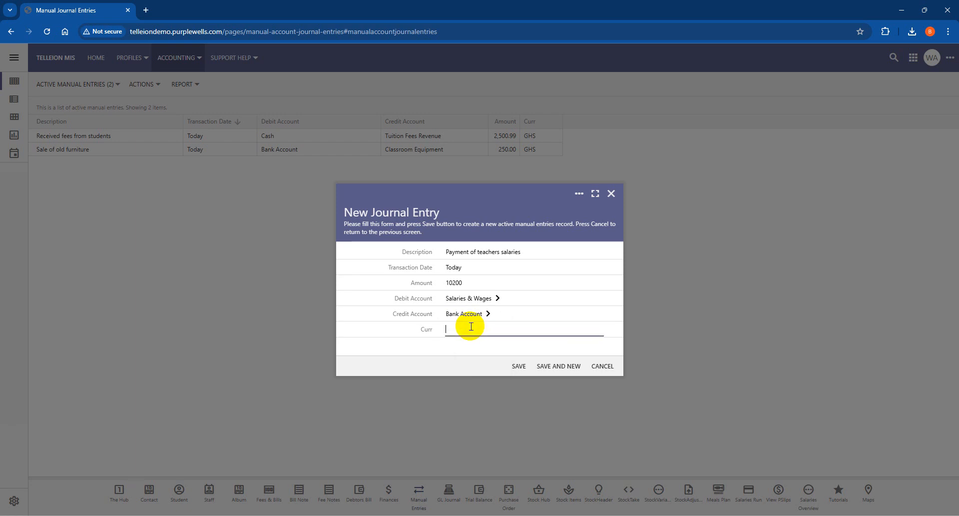
type("GHS")
left_click(518, 364)
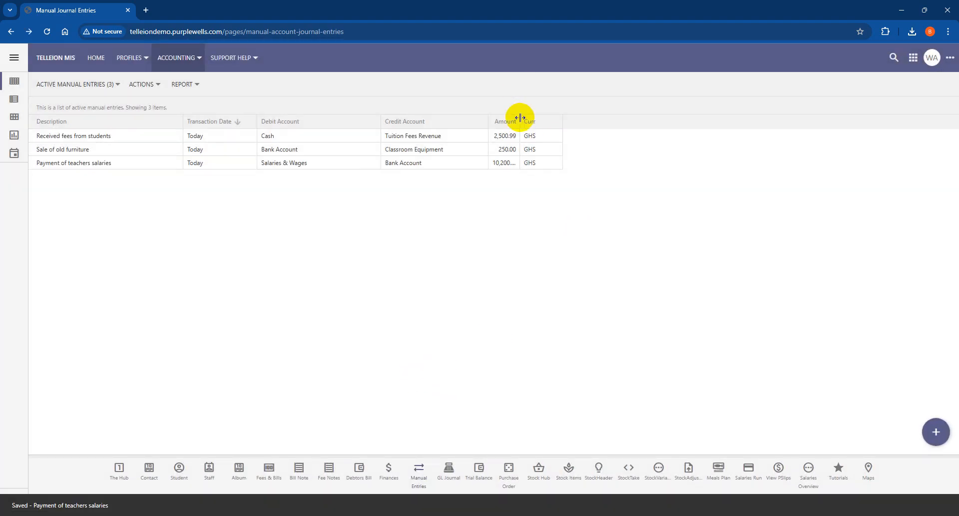
- Widen the Amount column in the manual entries list slightly
left_click_drag(521, 121, 533, 122)
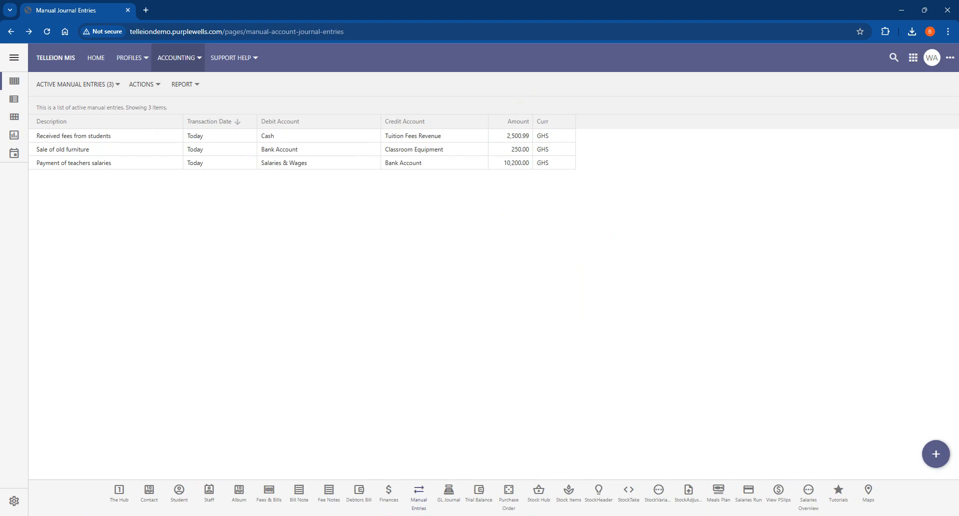
- Start another journal entry described "Payment of an Electric Bill" and dated 11 June 2025
left_click(935, 453)
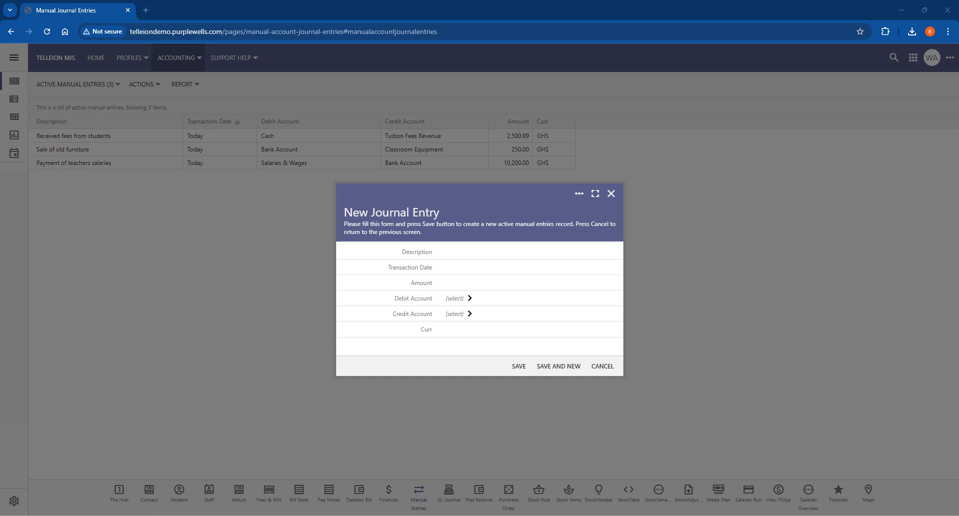
left_click(503, 251)
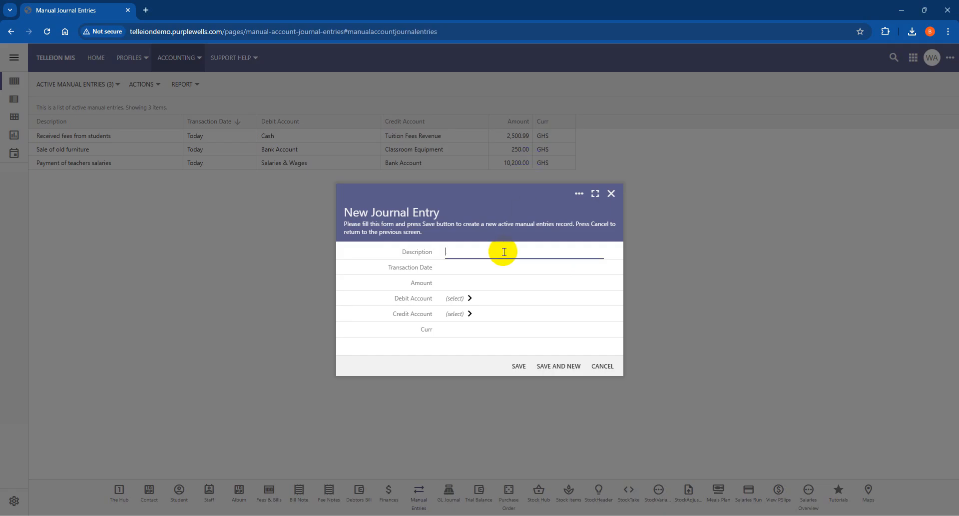
type("Payment of an Electric Bill")
left_click(505, 268)
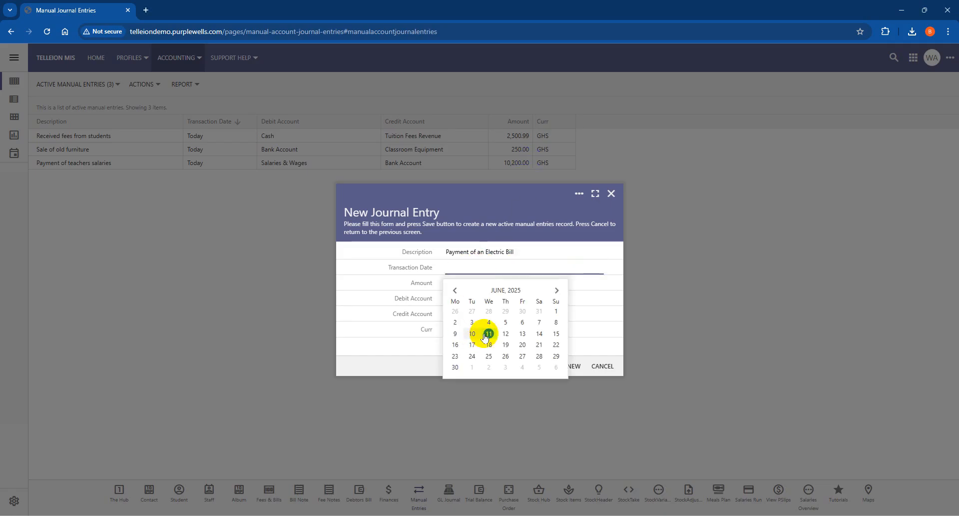
left_click(490, 334)
key("Tab")
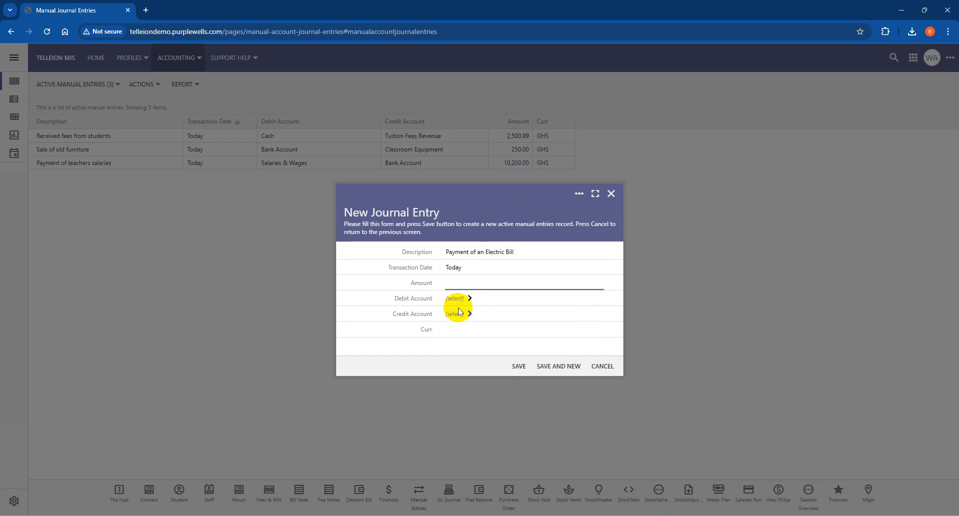
- Set the electric bill payment's amount to 1500 and its debit account to Utilities Expense
type("150")
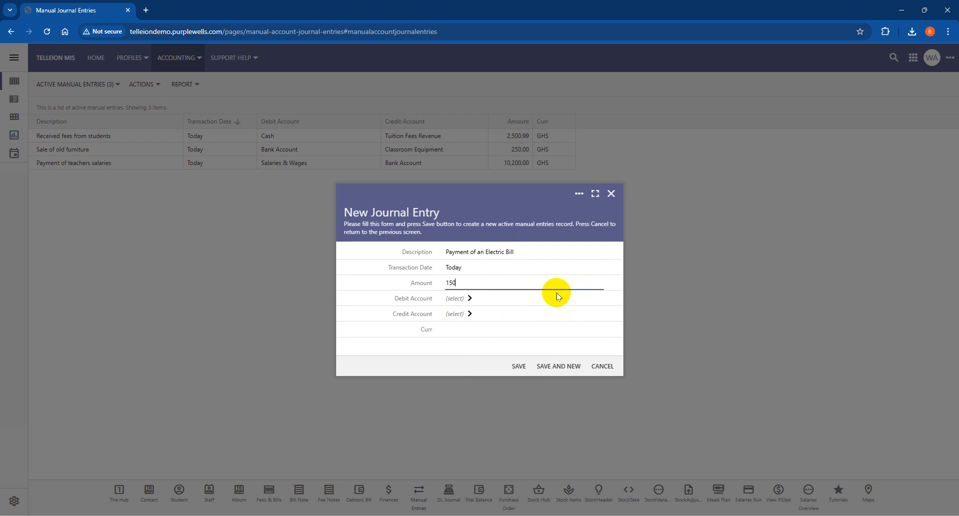
type("0")
key("Tab")
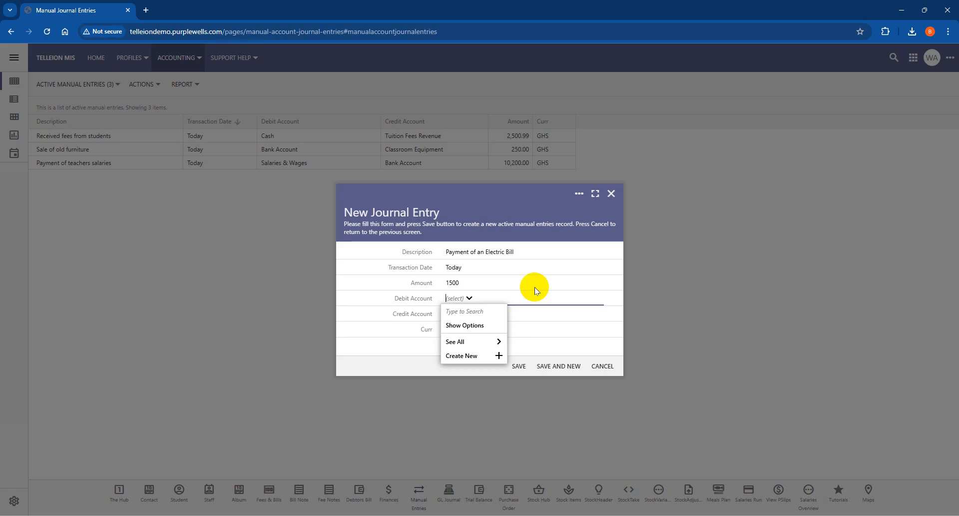
type("uniform Sales")
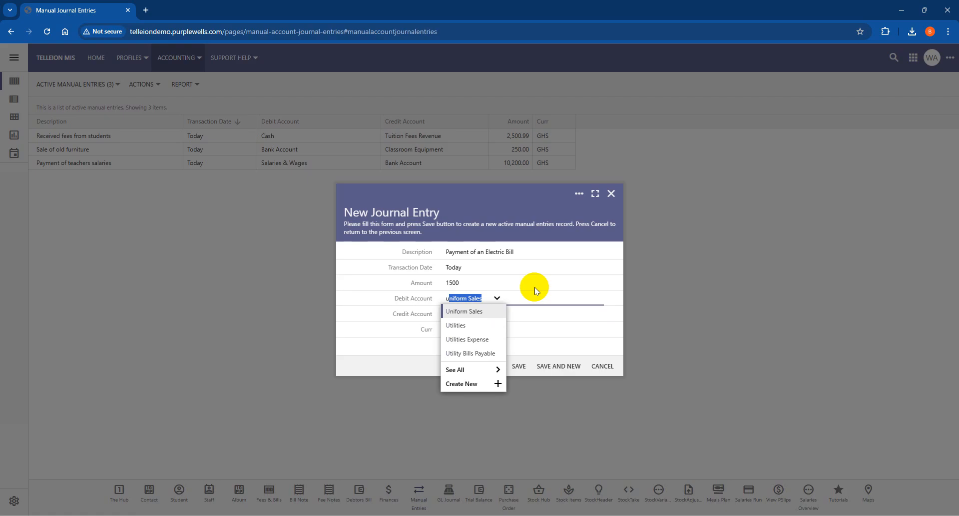
key("Down")
key("Down")
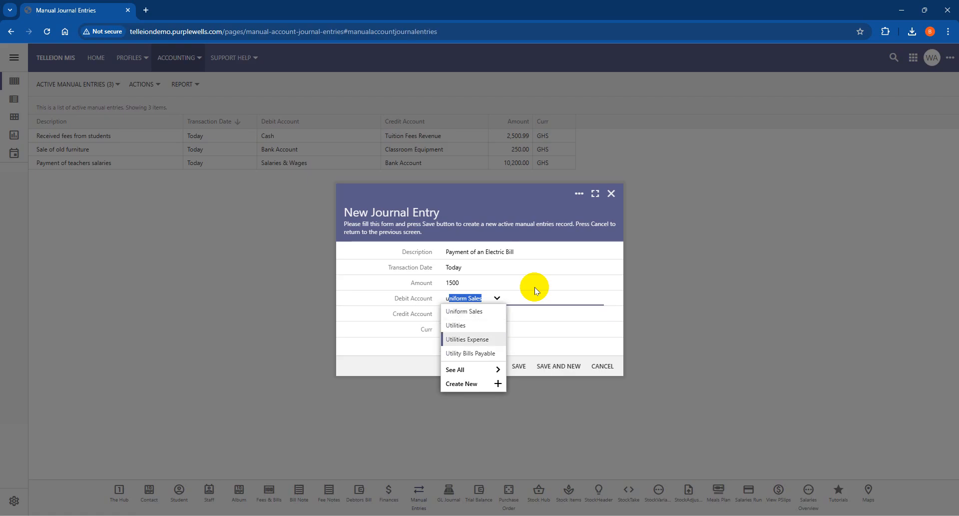
key("Tab")
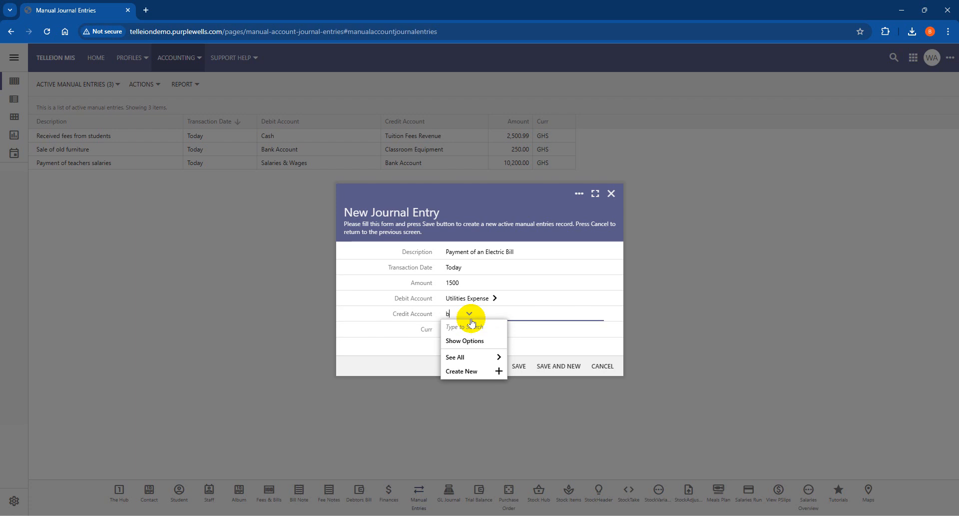
- Set the electric bill's credit account to Bank Account and the currency to GHS, and save the journal entry
type("bank Account")
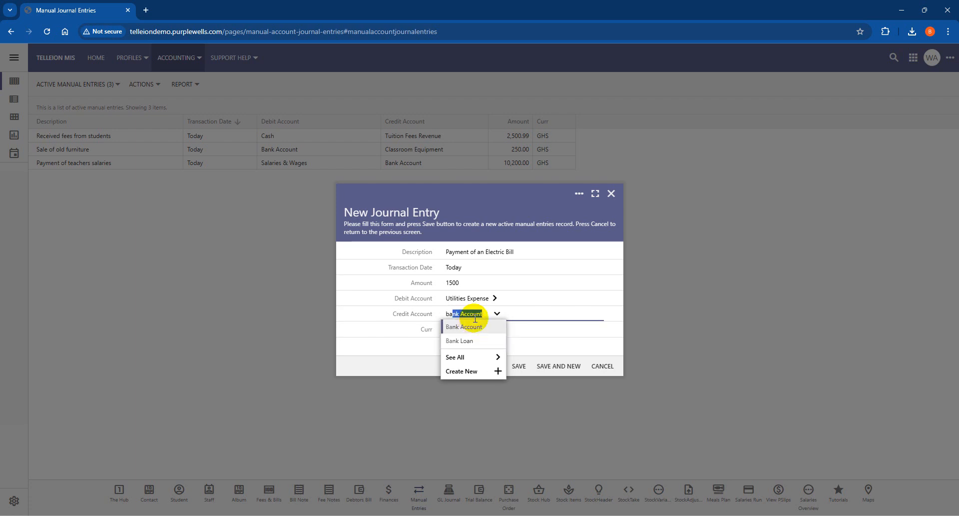
left_click(472, 326)
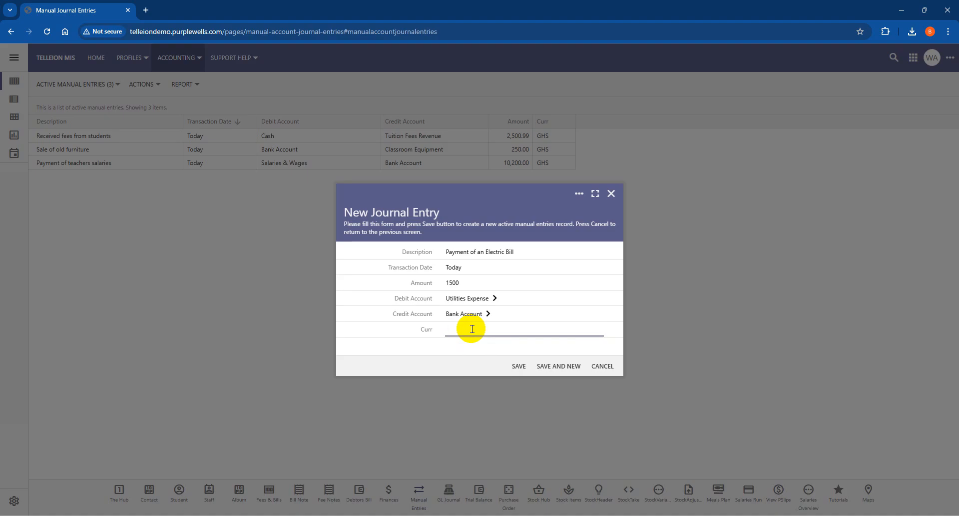
type("GHS")
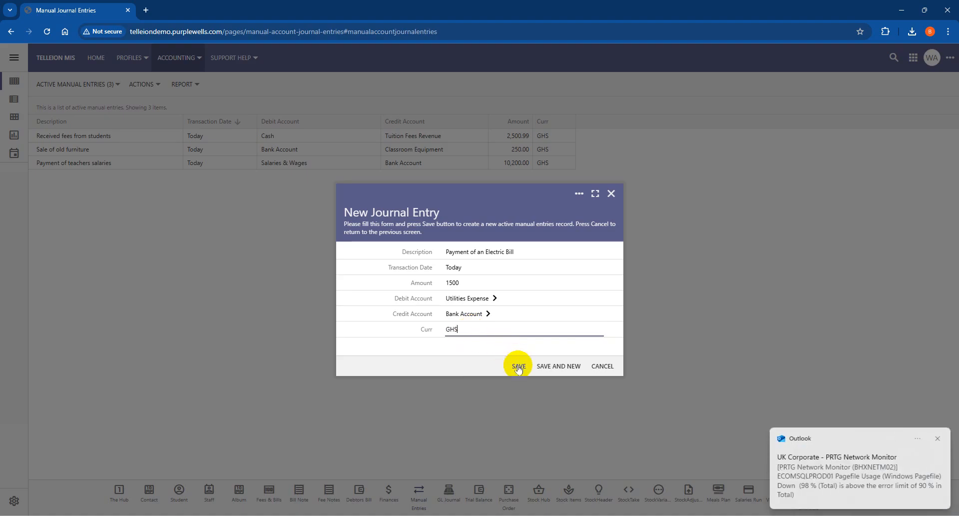
left_click(518, 365)
left_click(938, 439)
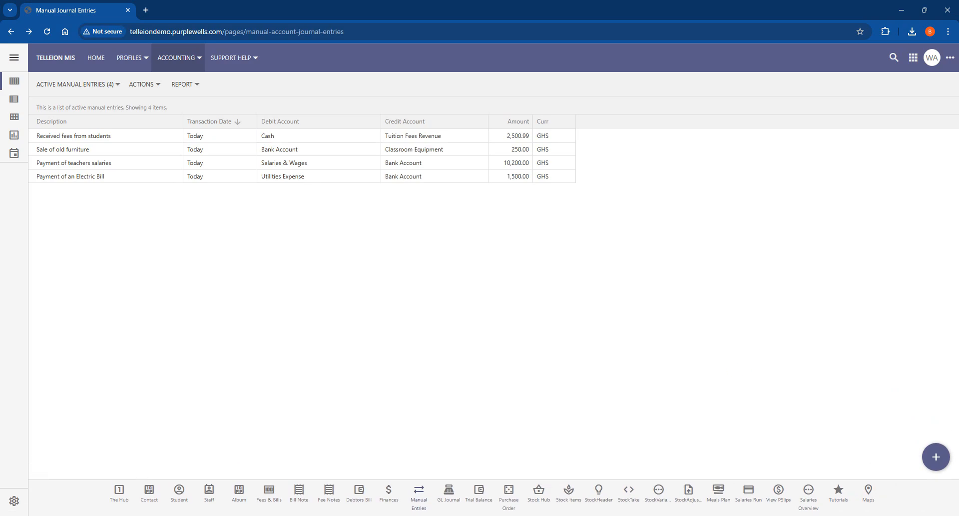
- Start another journal entry described "Purchase of Stationery for Cash" and dated 11 June 2025
left_click(936, 457)
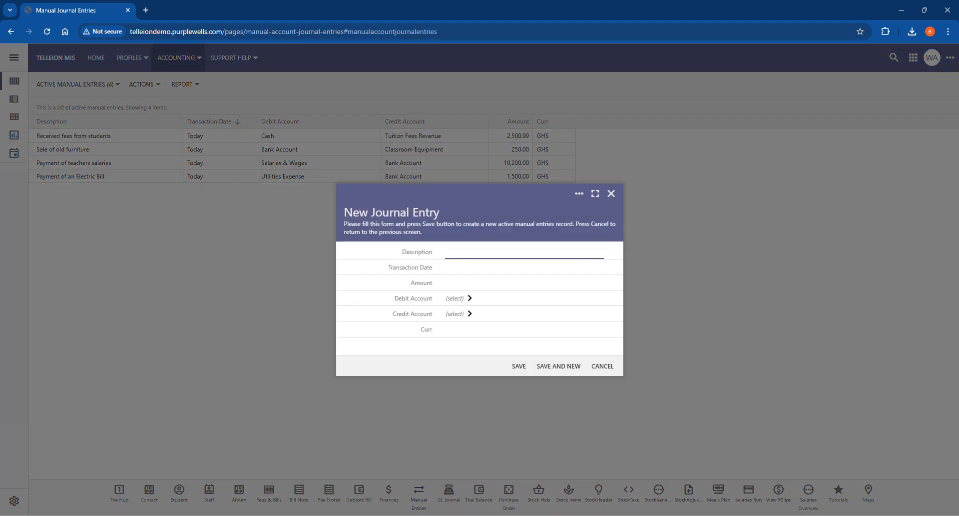
key("alt+Tab")
left_click(451, 251)
type("Purchase of Stationery for Cash")
left_click(485, 266)
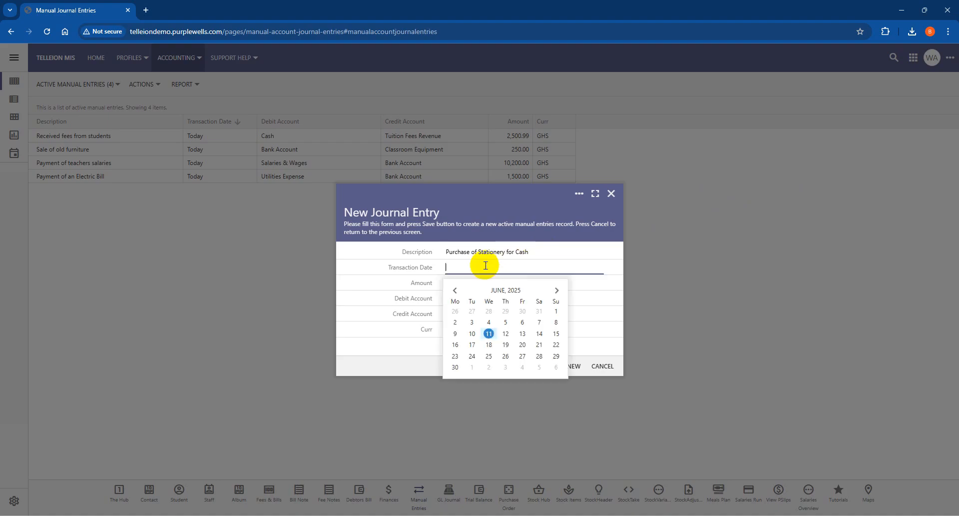
left_click(488, 333)
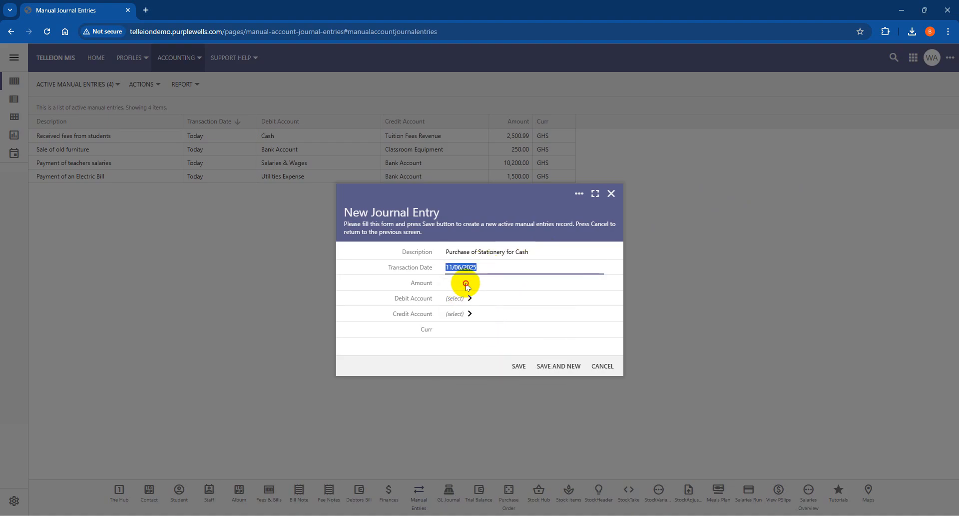
- Set the stationery purchase's amount to 1500
left_click(466, 283)
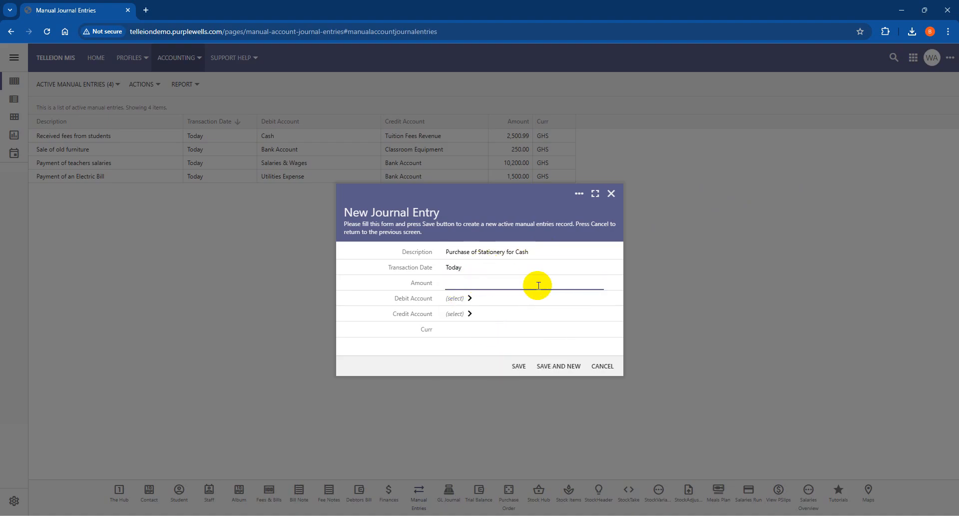
type("1500")
key("Tab")
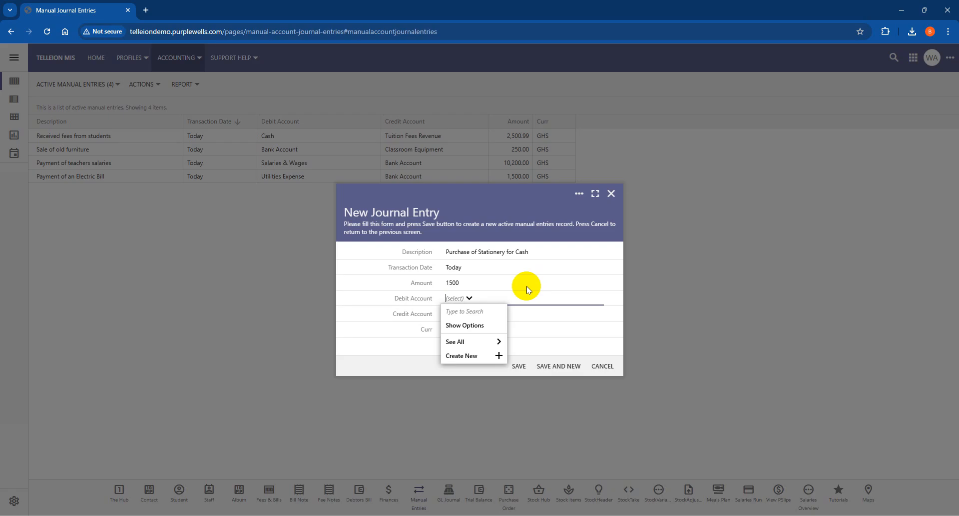
type("salaries & Wages")
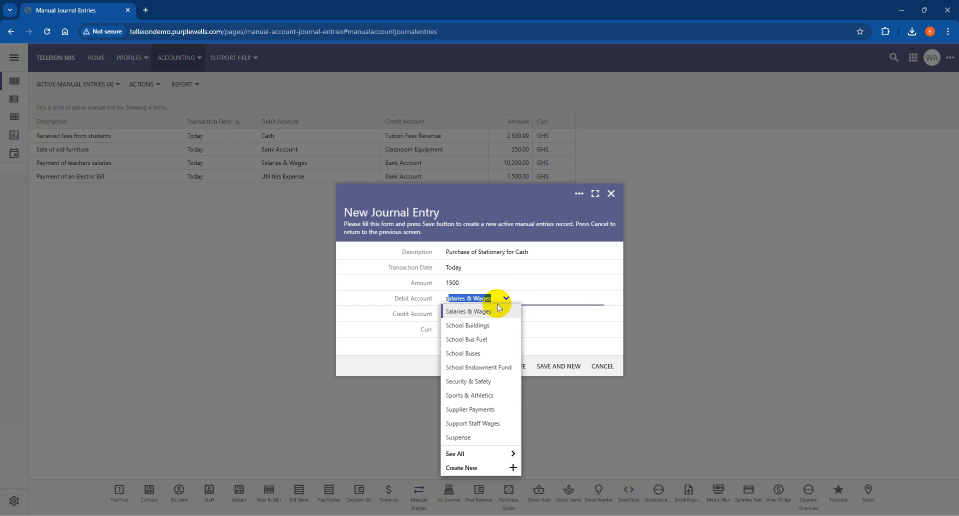
key("shift+Home")
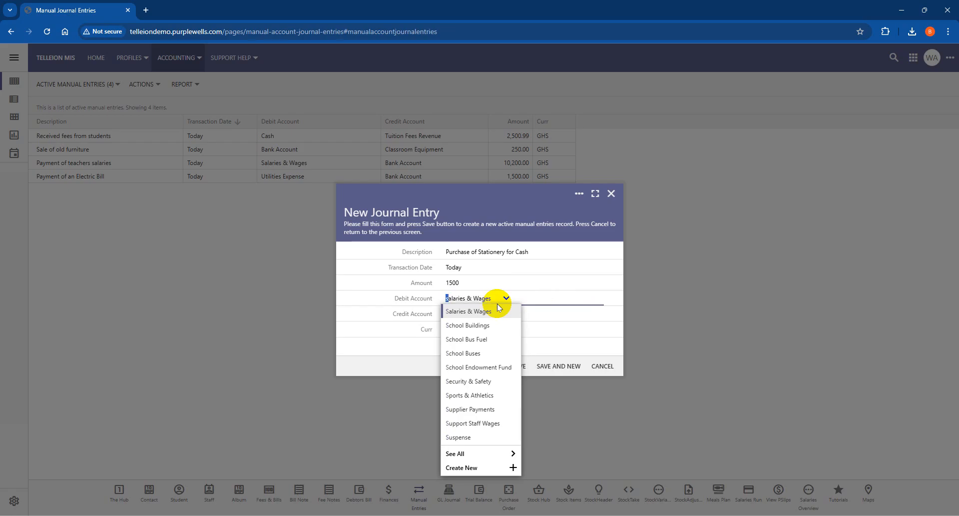
type("s")
key("BackSpace")
key("BackSpace")
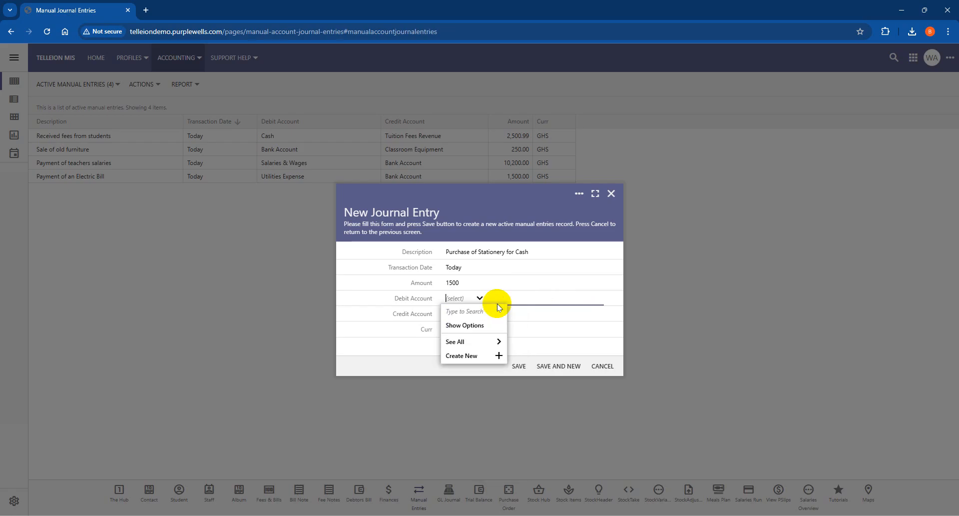
- Complete the stationery entry with debit account Educational Supplies, credit account Bank Account and currency GHS, and save it
type("educational Supplies")
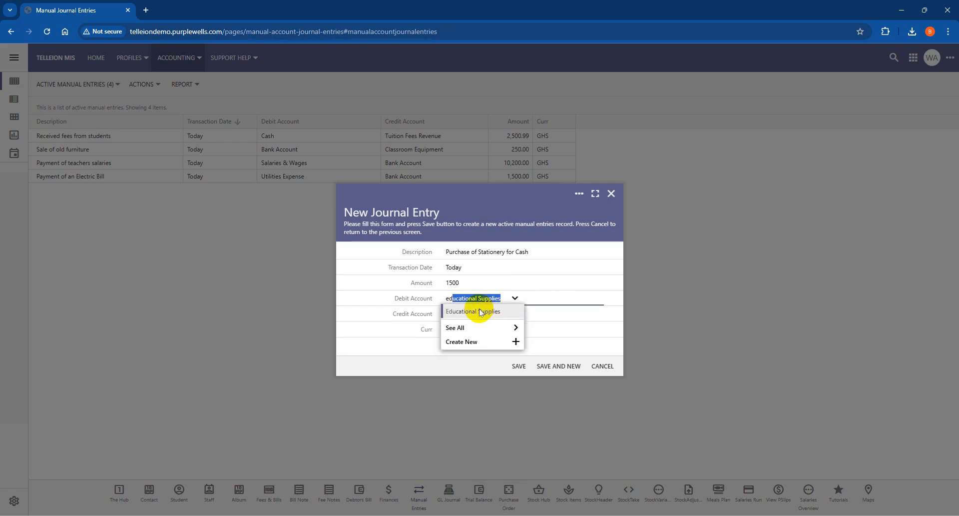
key("Return")
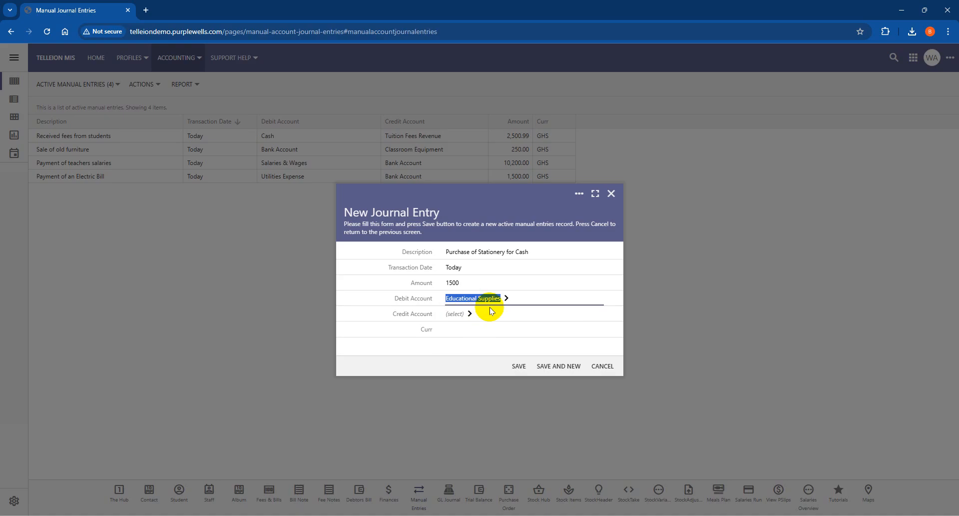
left_click(452, 313)
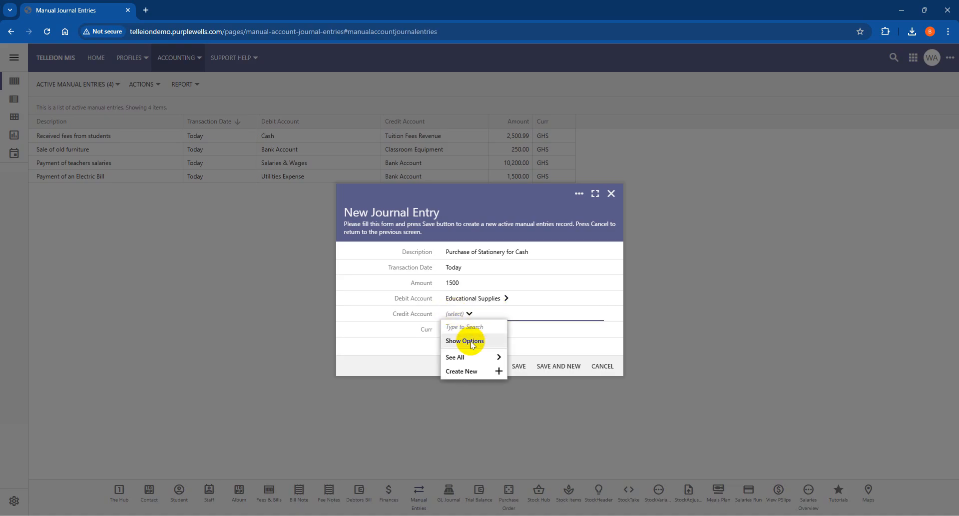
type("bank Account")
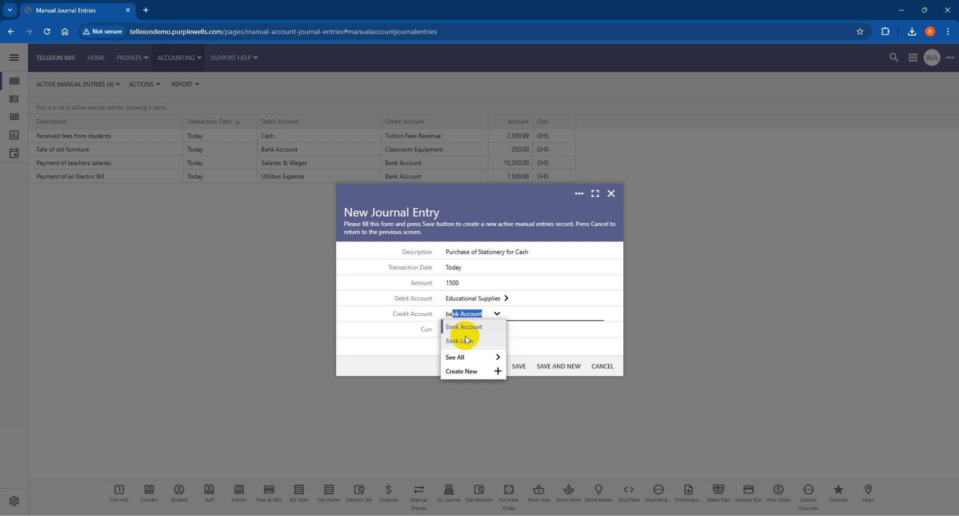
key("Tab")
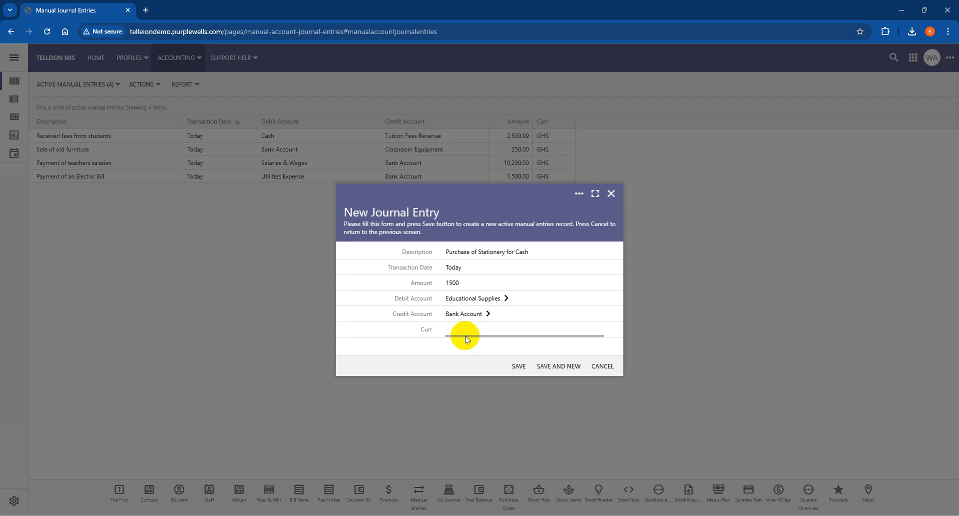
type("GHS")
left_click(516, 363)
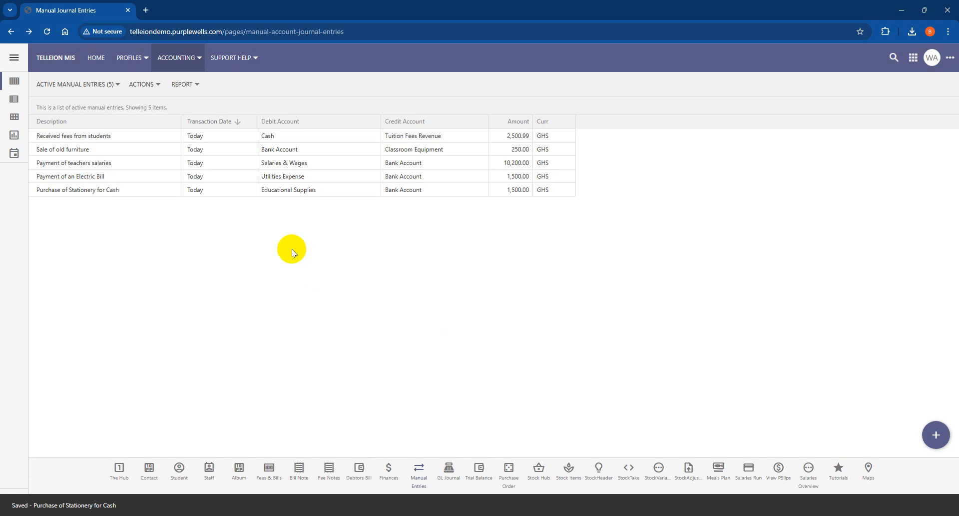
- Open the GL Journal and review the ledger postings of the manual entries
left_click(196, 71)
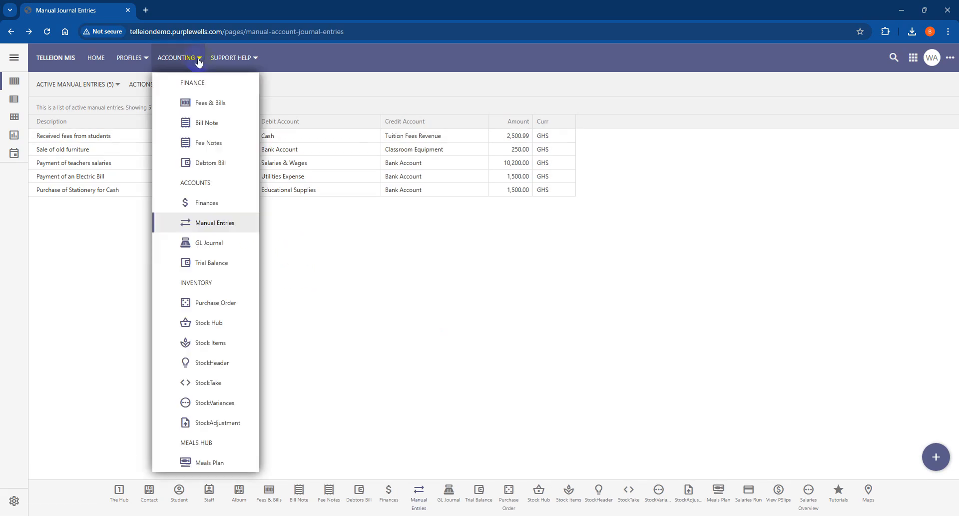
left_click(233, 226)
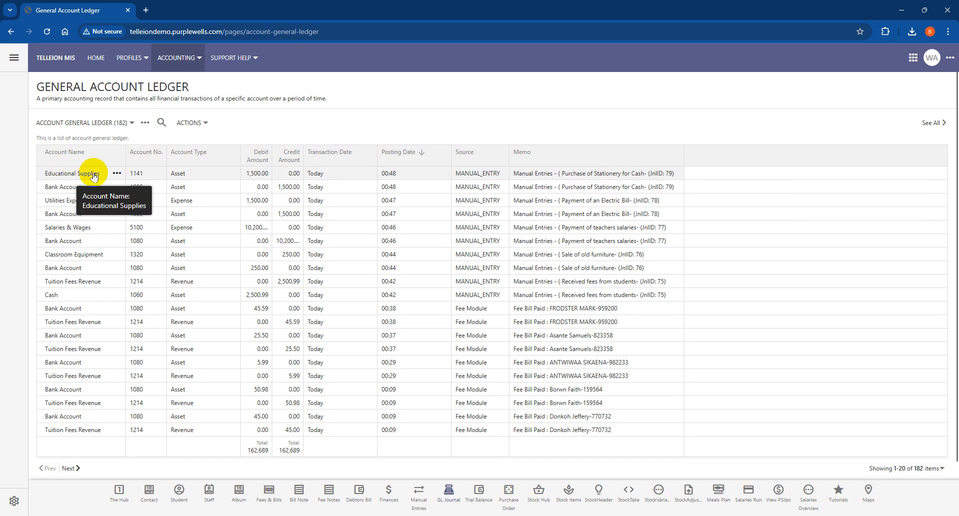
left_click(117, 173)
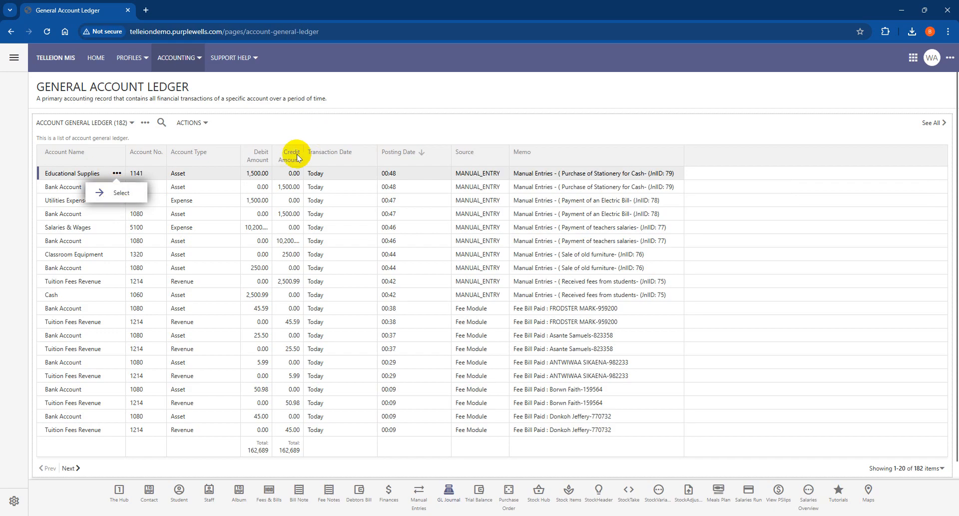
left_click(364, 136)
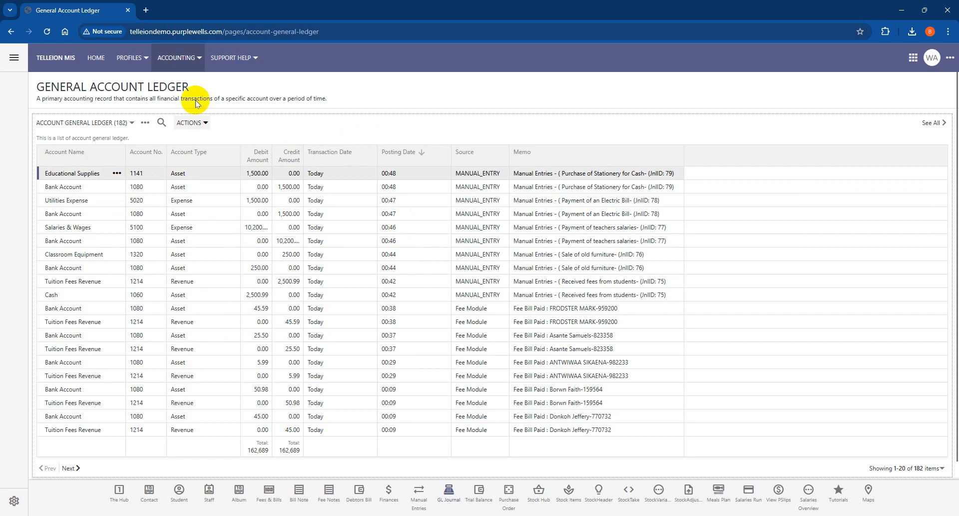
- Open the Trial Balance and filter it to transaction dates on or after 11 June 2025
left_click(196, 57)
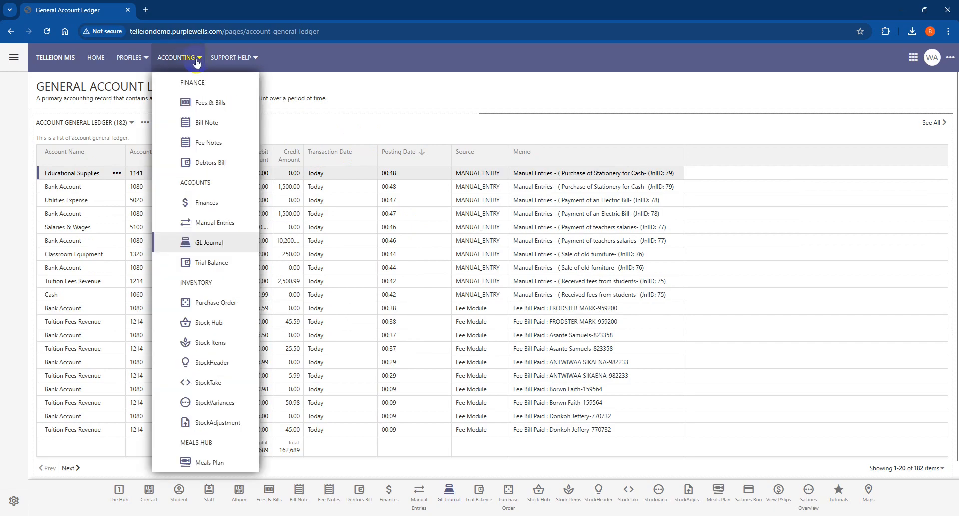
left_click(209, 264)
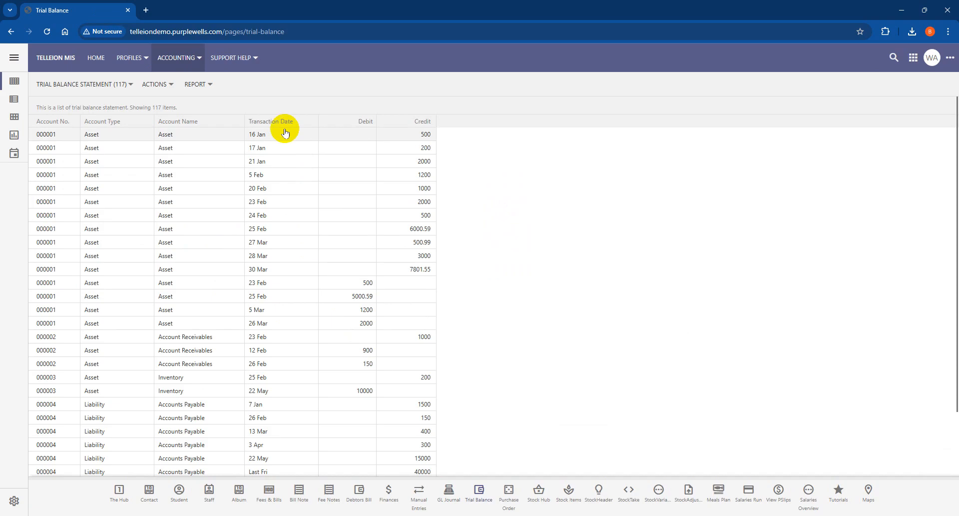
left_click(283, 122)
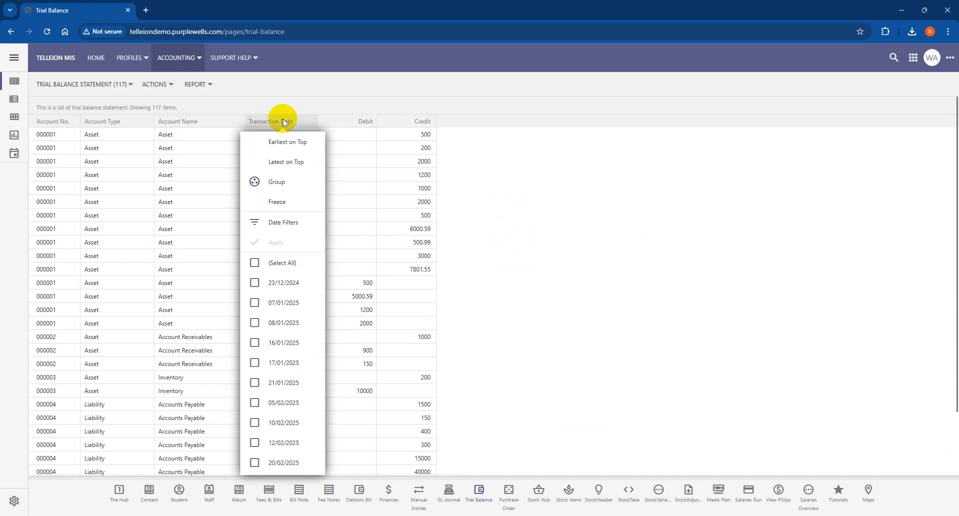
left_click(288, 223)
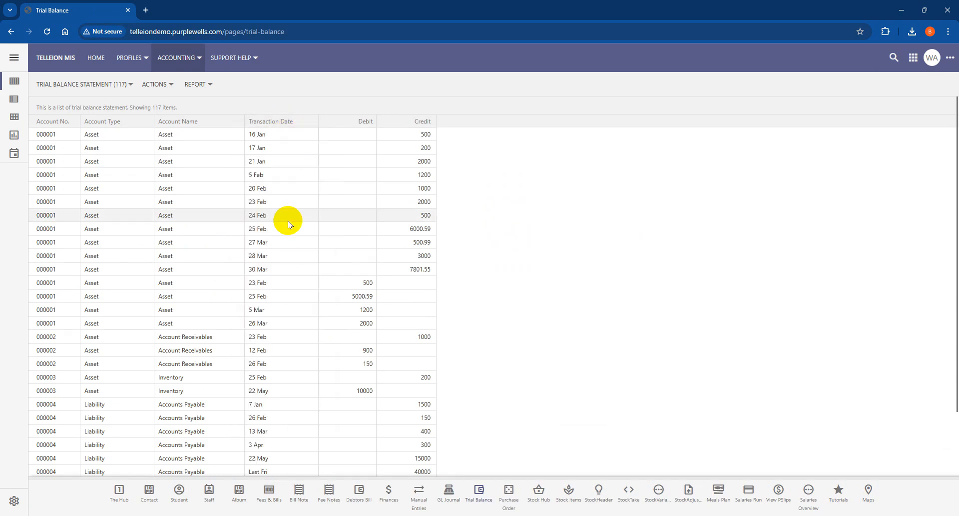
left_click(400, 292)
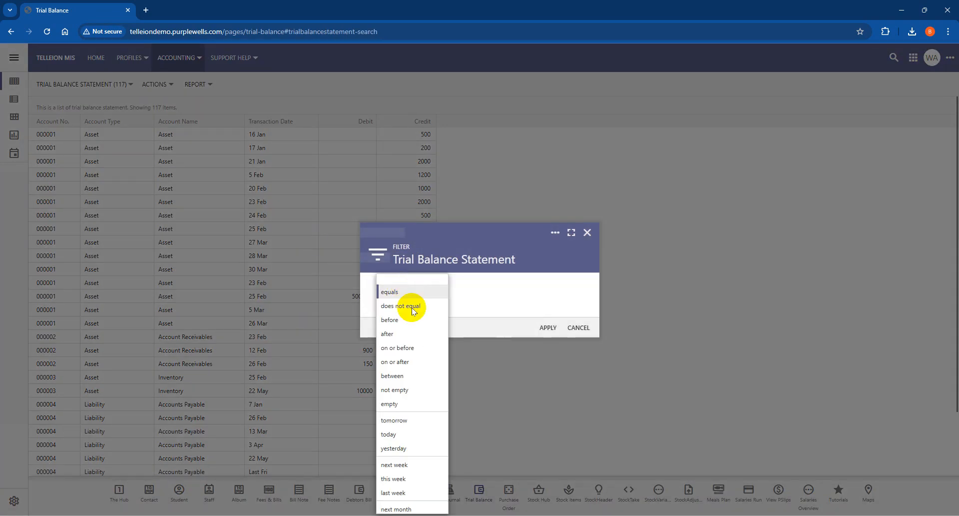
left_click(399, 362)
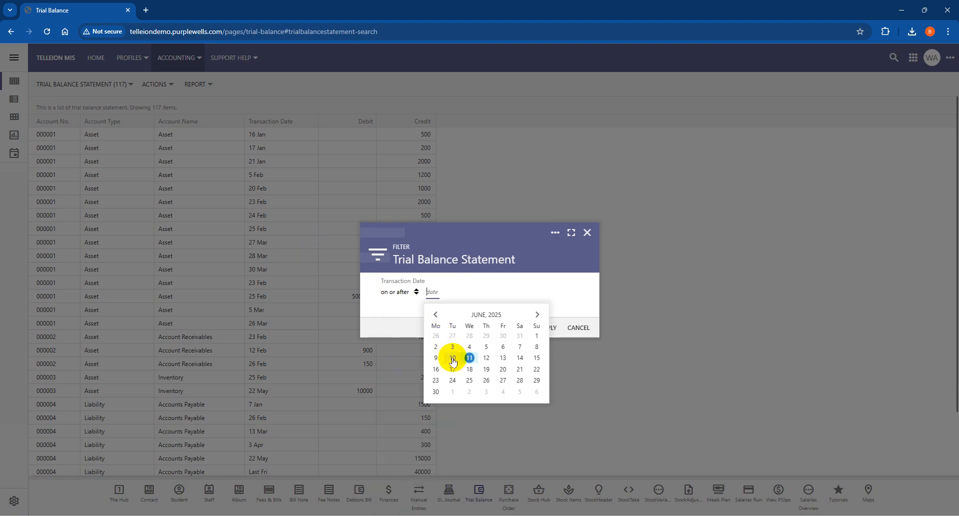
left_click(469, 357)
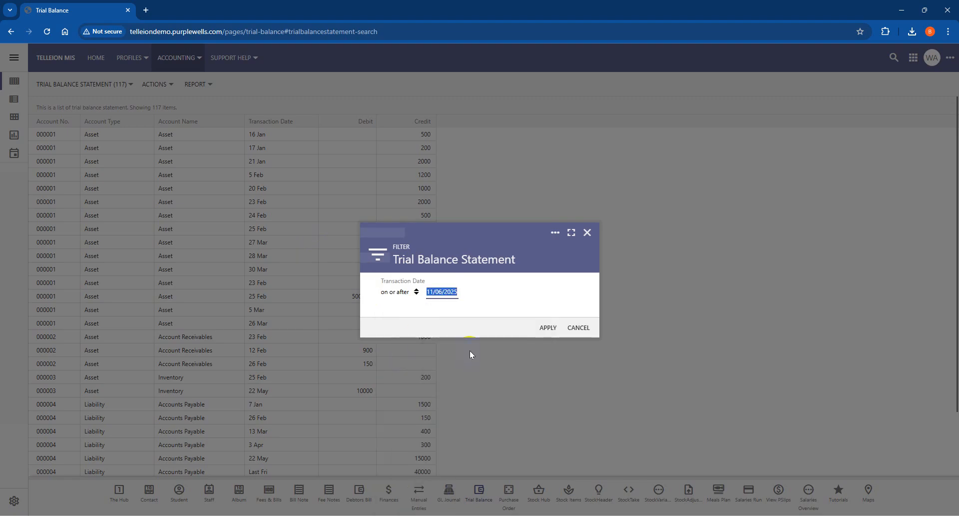
left_click(543, 329)
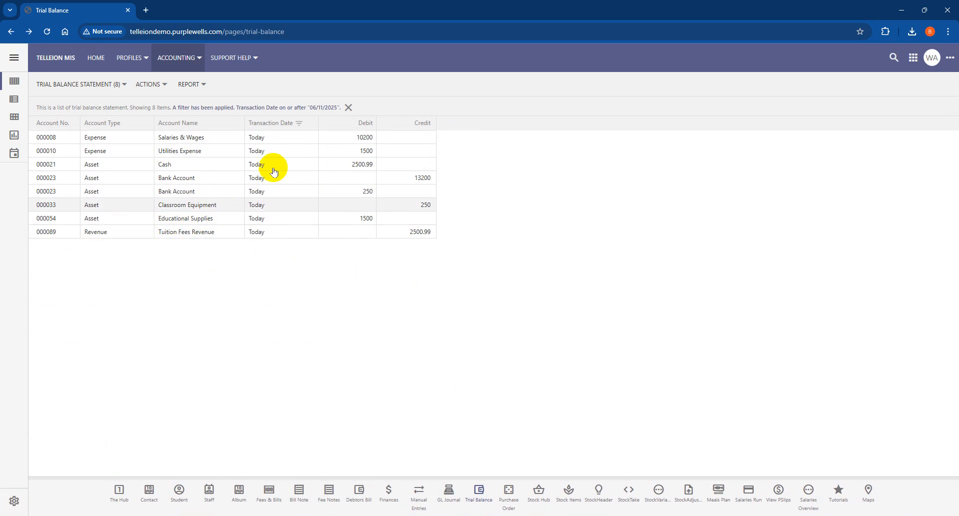
- Download the filtered trial balance as a PDF document despite the insecure connection, and view it in Adobe Acrobat
left_click(199, 85)
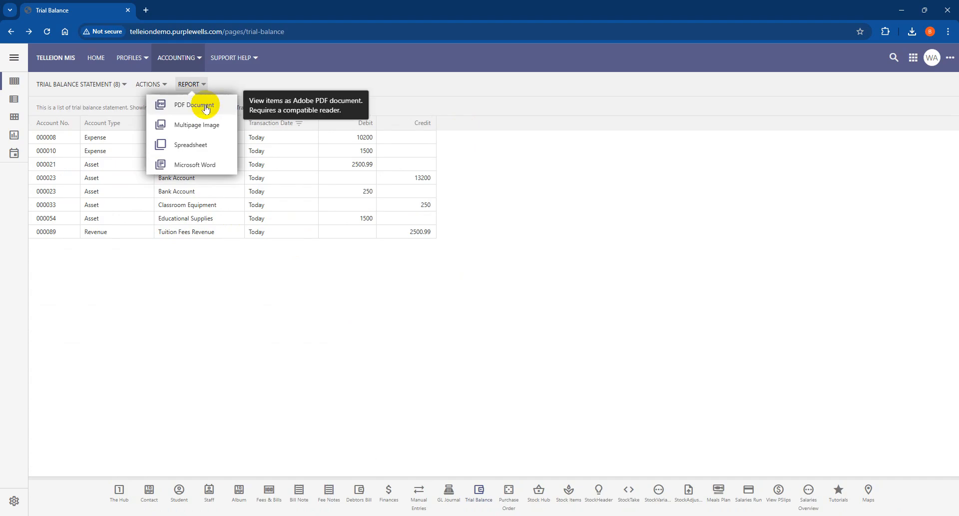
left_click(200, 104)
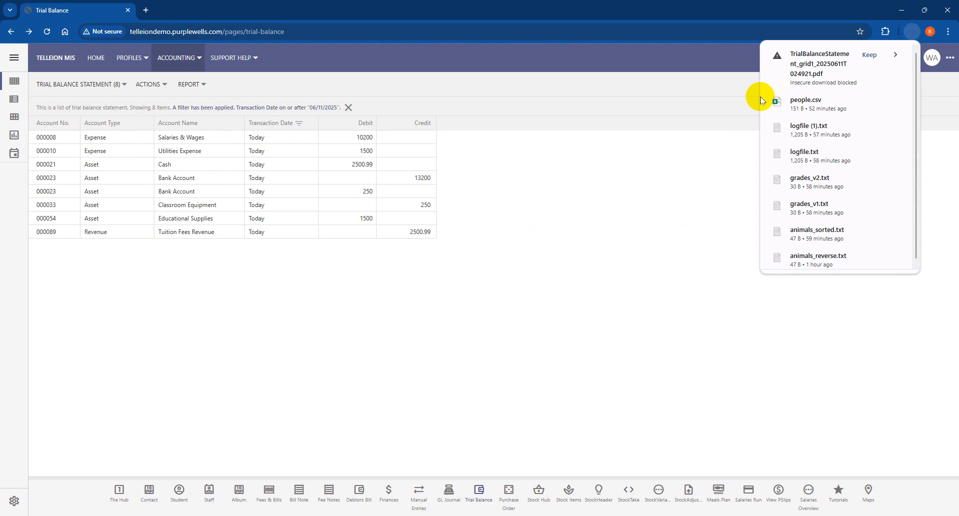
left_click(822, 65)
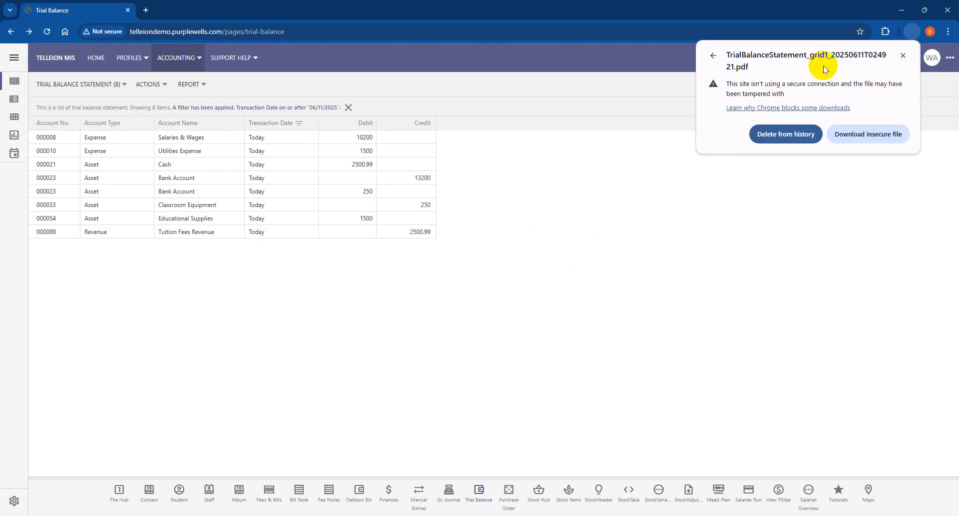
left_click(859, 134)
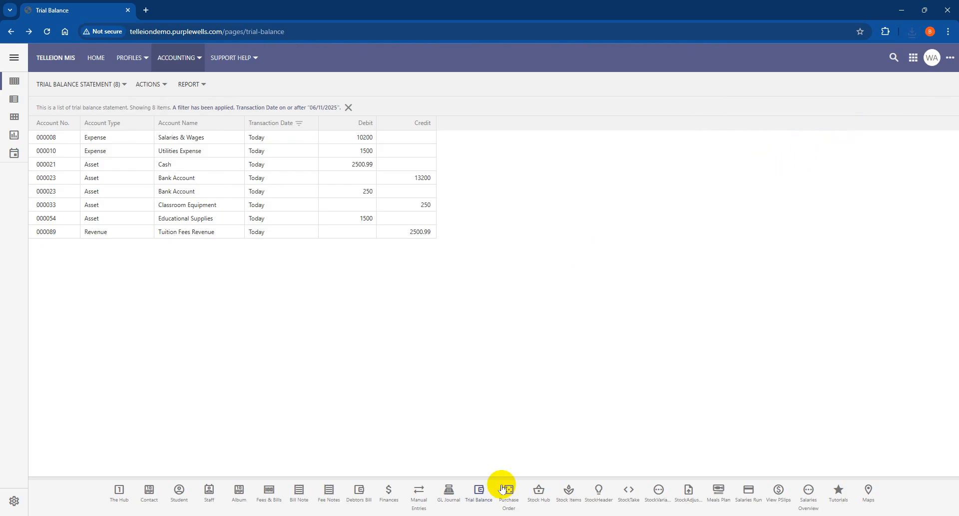
left_click(544, 515)
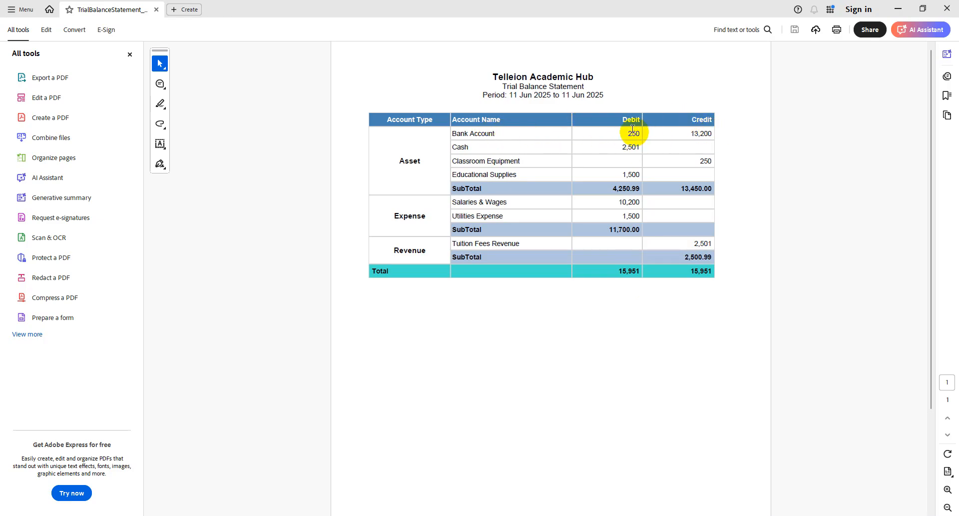
- Compare the debit and credit columns of the trial balance statement, including their totals
left_click_drag(629, 133, 641, 134)
left_click(612, 248)
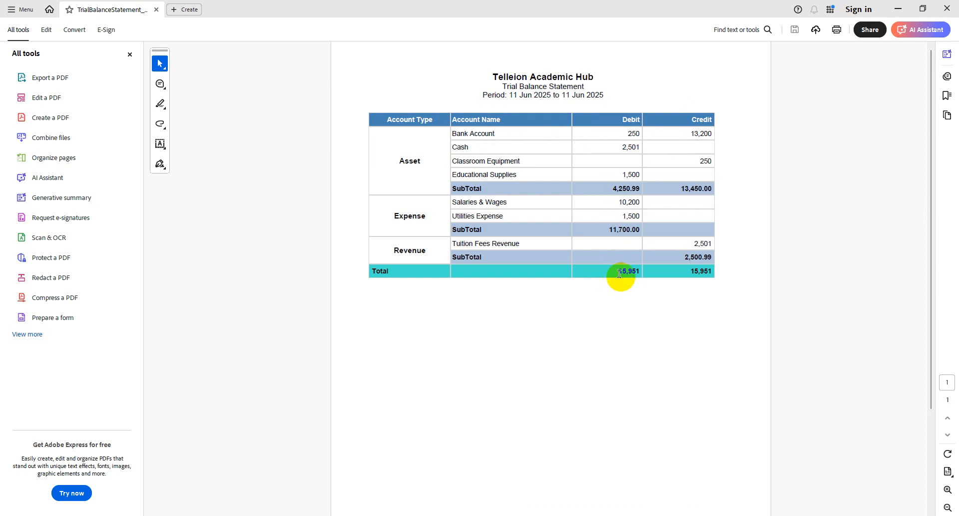
left_click_drag(620, 273, 715, 273)
left_click(692, 270)
left_click(683, 272)
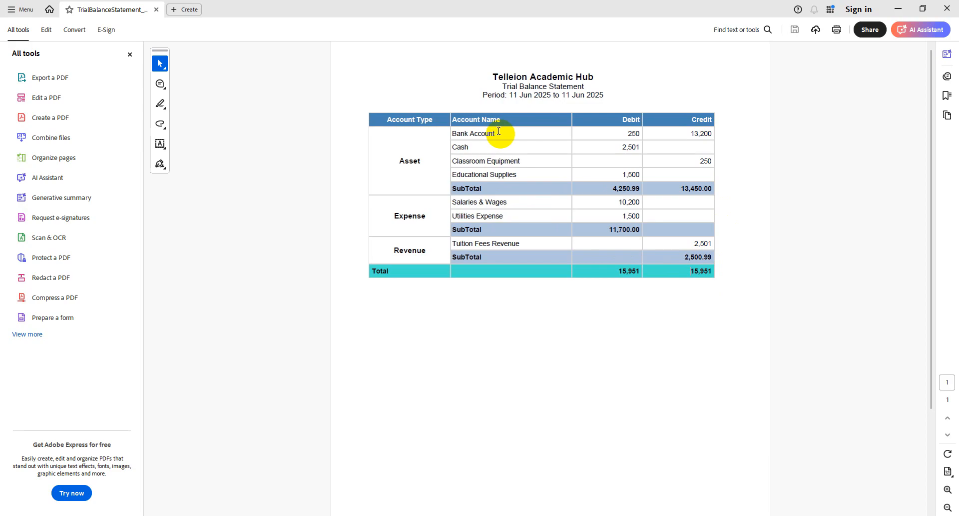
- Examine the Bank Account and Classroom Equipment rows in the Asset section of the trial balance statement
left_click_drag(453, 131, 508, 133)
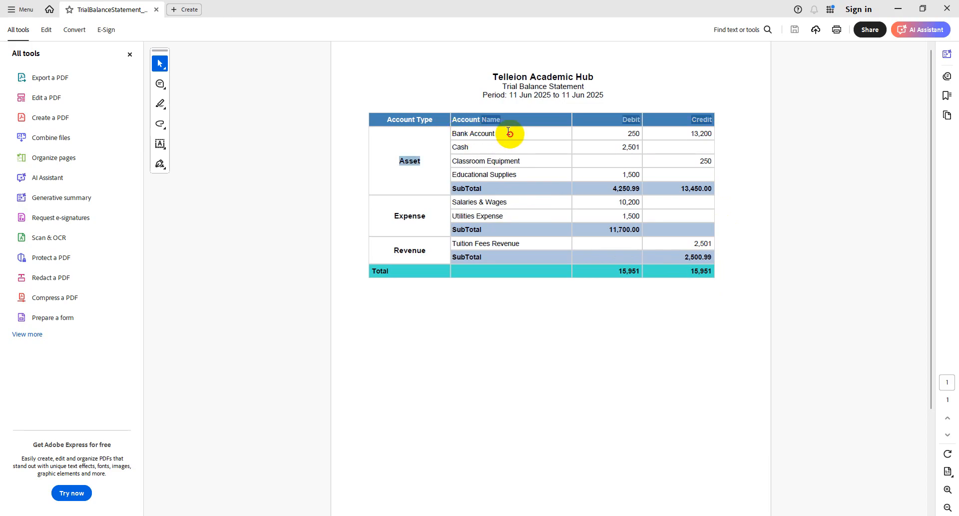
left_click(479, 162)
left_click_drag(523, 161, 452, 160)
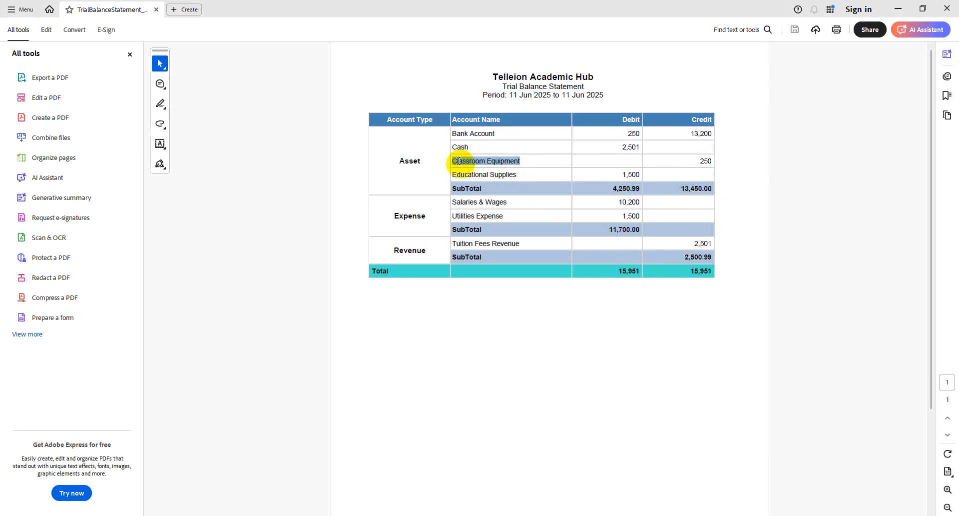
- Review the remaining rows and footer of the trial balance statement, and close Adobe Acrobat to return to Chrome
left_click(455, 173)
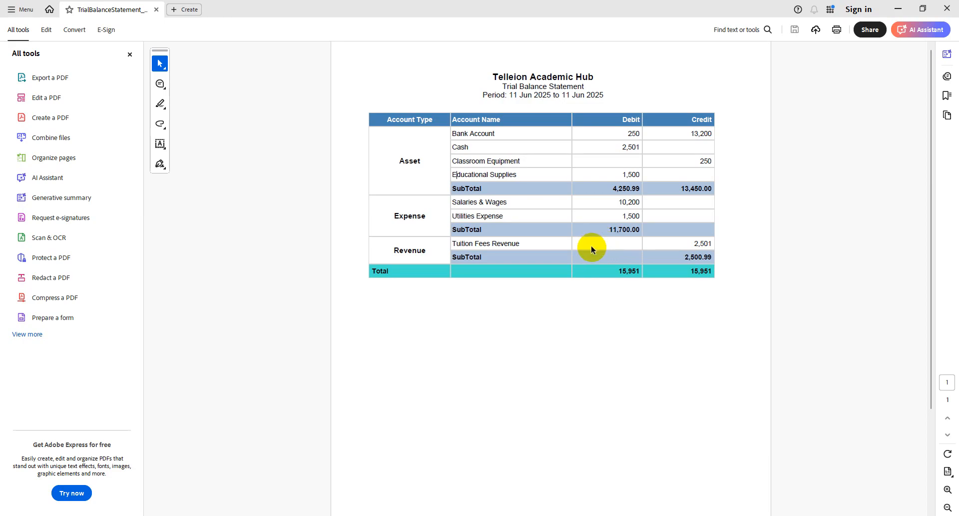
scroll(616, 293, "down", 1)
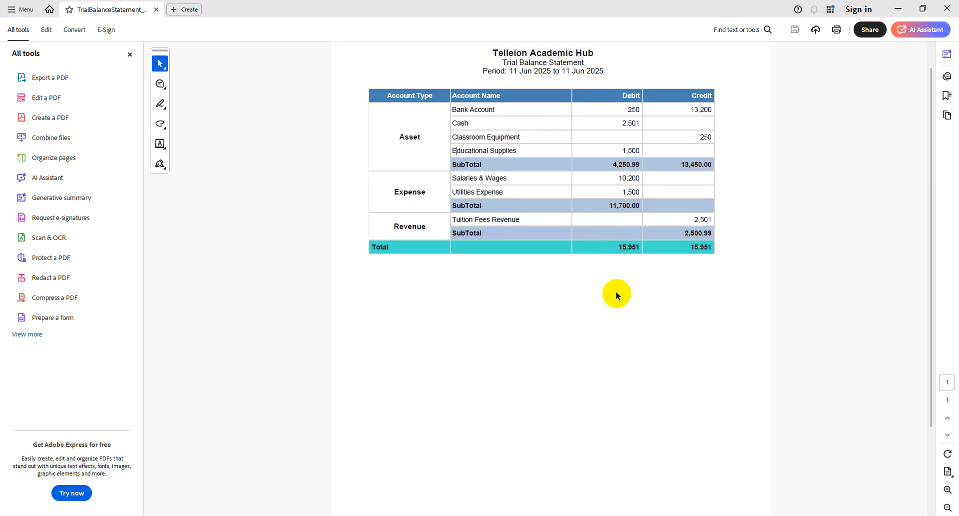
scroll(616, 294, "down", 4)
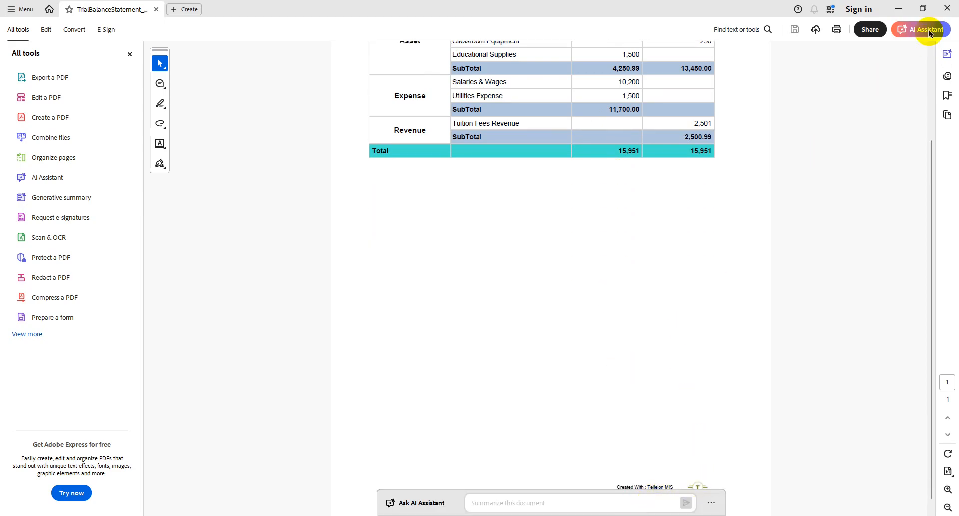
left_click(947, 8)
left_click(775, 184)
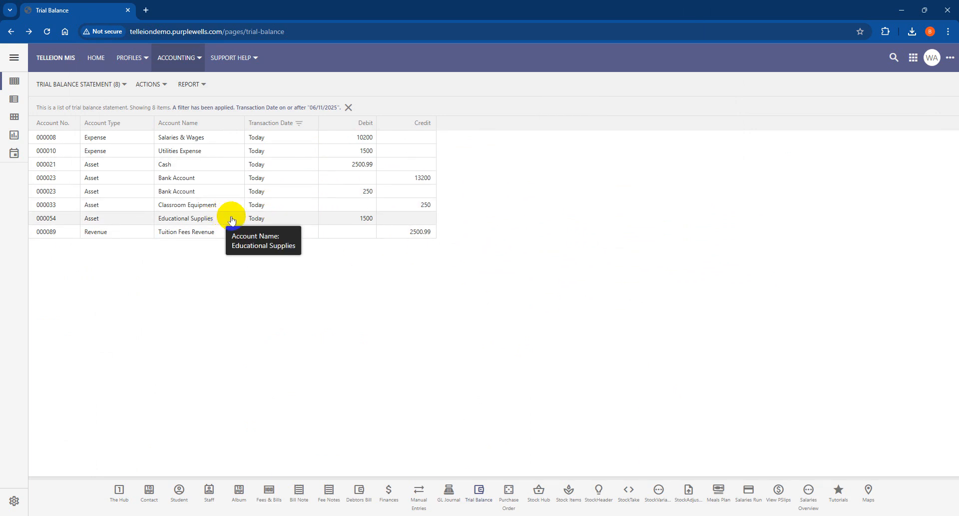
- Clear the transaction date filter, download the full trial balance as a PDF document despite the insecure connection, and open it
left_click(349, 108)
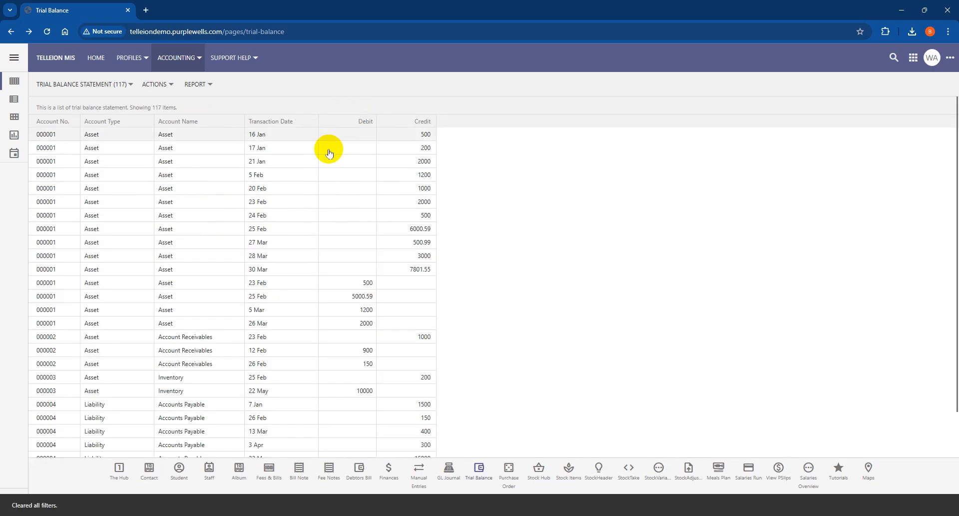
left_click(206, 85)
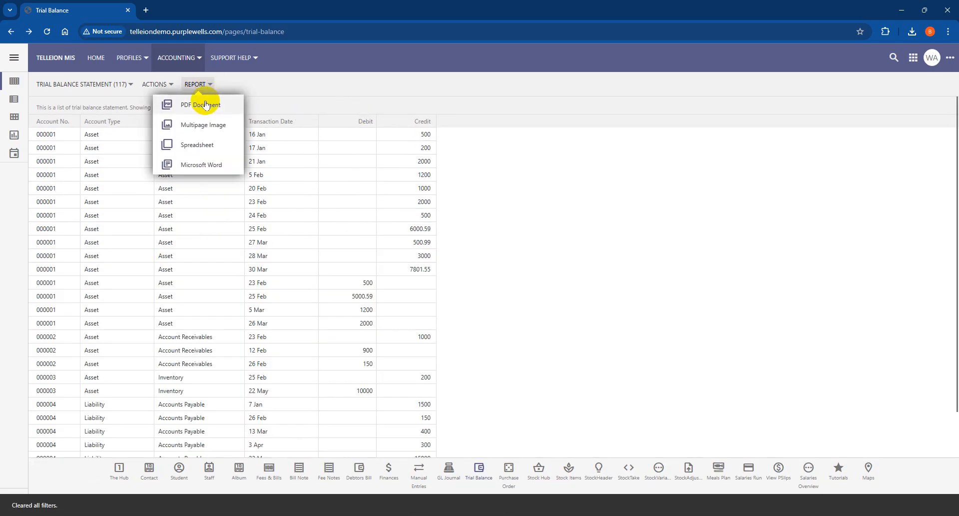
left_click(209, 102)
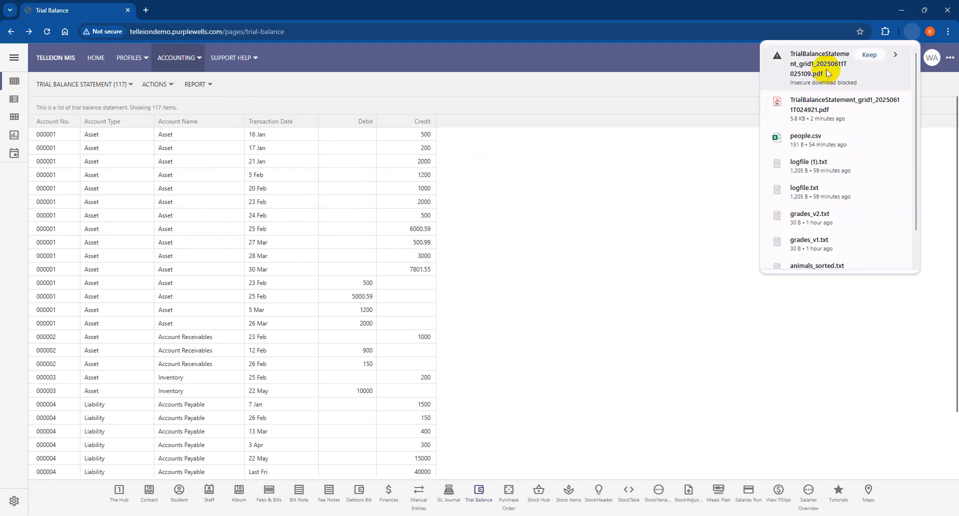
left_click(870, 56)
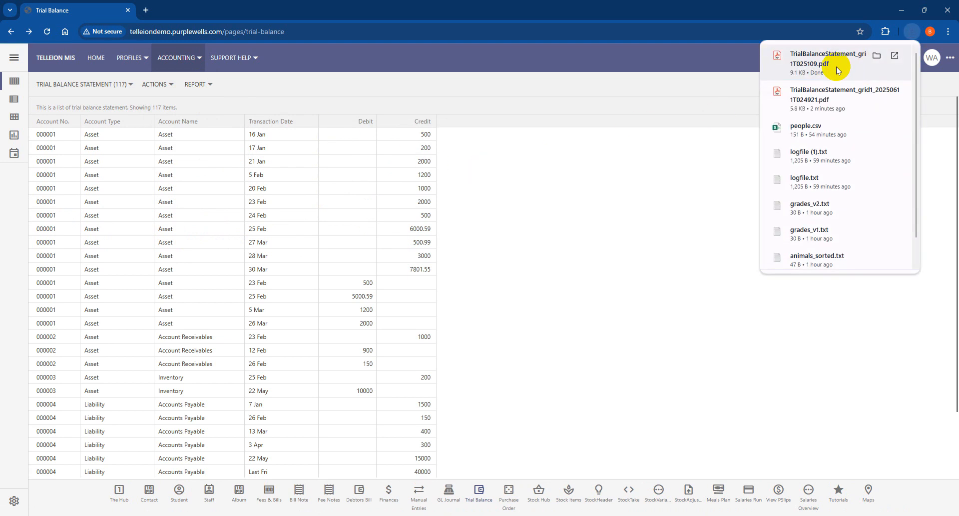
left_click(836, 65)
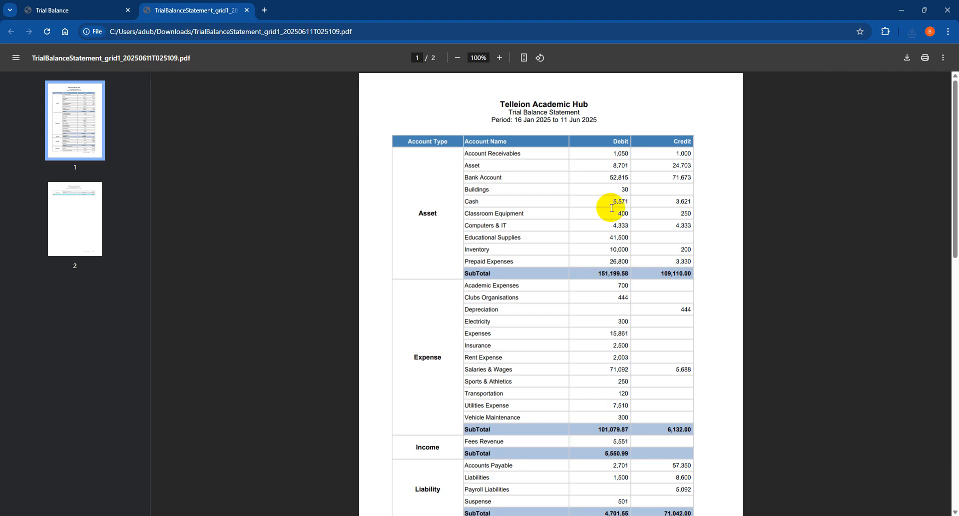
- Examine the period, account sections and totals across both pages of the full trial balance statement, and close the PDF
scroll(619, 259, "down", 1)
scroll(599, 225, "up", 1)
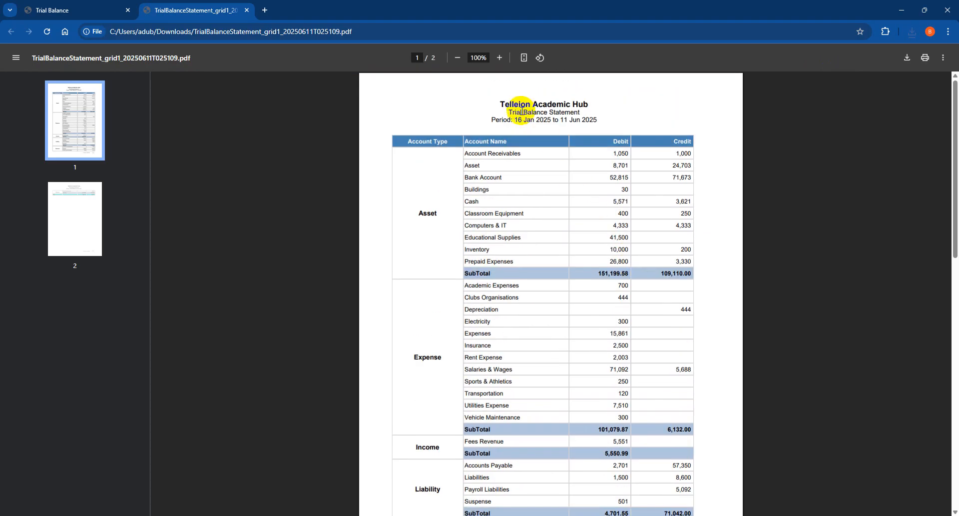
left_click_drag(515, 119, 607, 120)
scroll(591, 334, "down", 5)
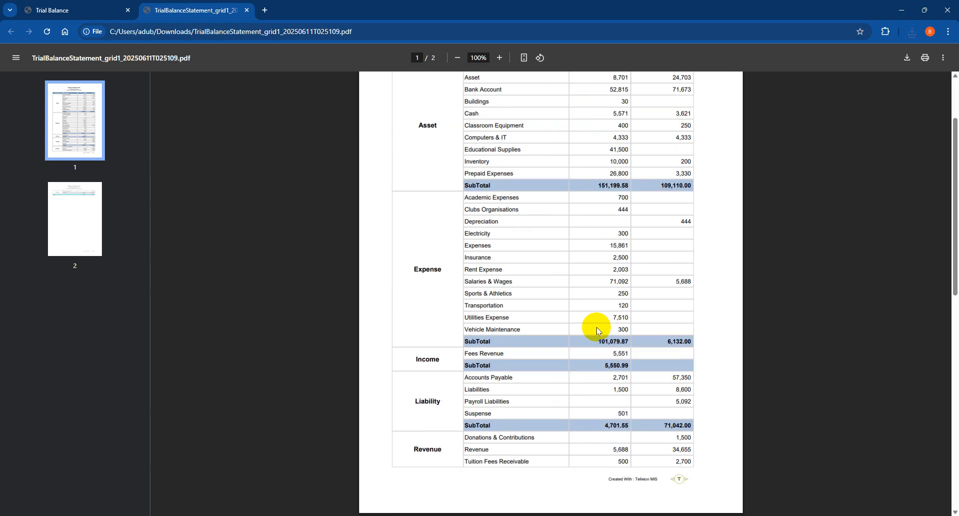
scroll(601, 323, "down", 2)
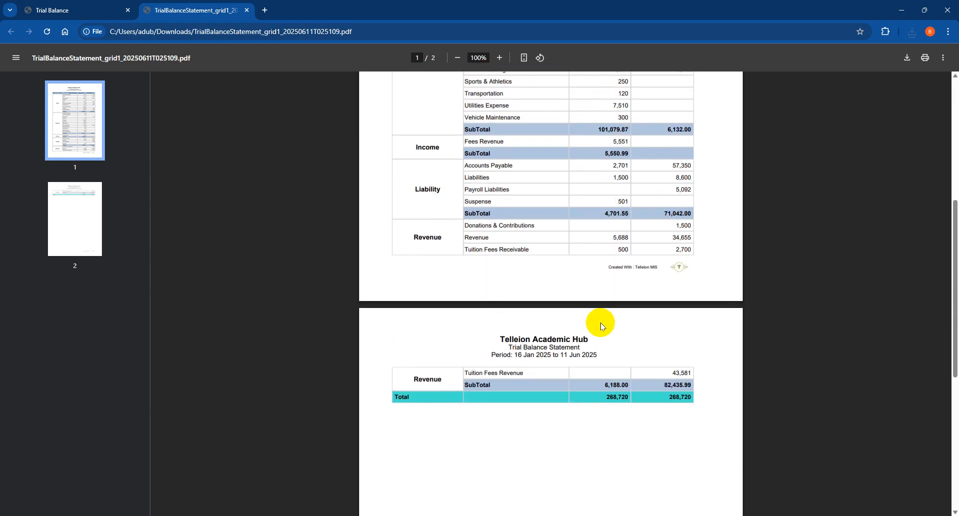
scroll(604, 326, "up", 1)
scroll(605, 327, "down", 3)
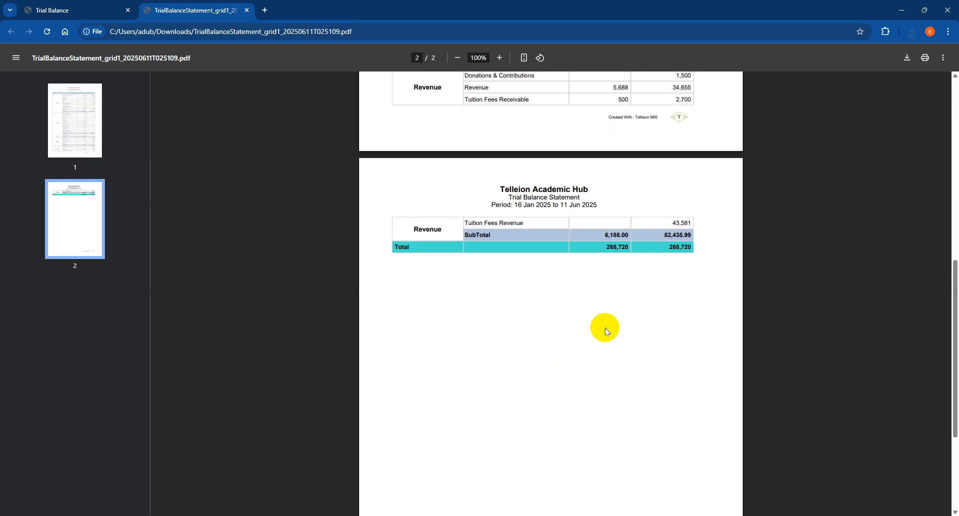
scroll(605, 328, "down", 3)
scroll(605, 328, "up", 5)
scroll(605, 331, "up", 5)
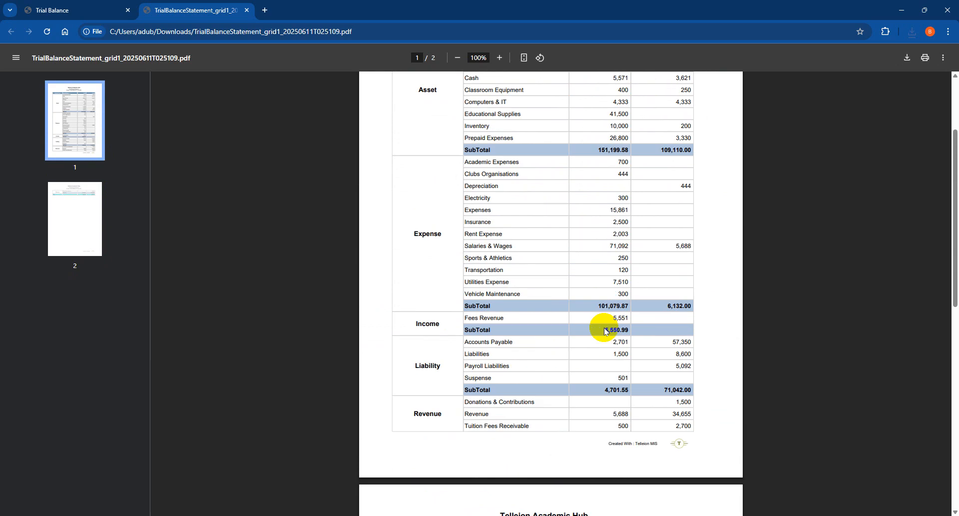
scroll(605, 328, "up", 2)
scroll(600, 326, "down", 1)
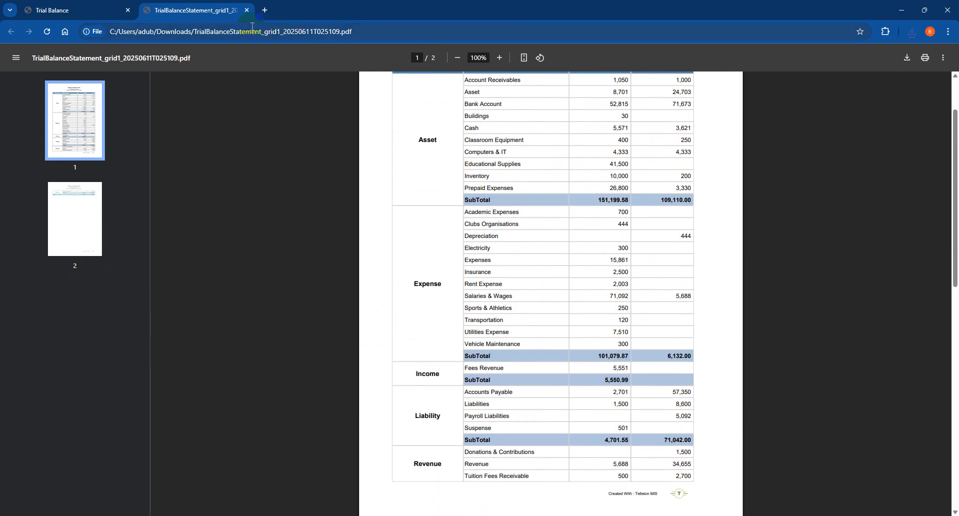
left_click(247, 10)
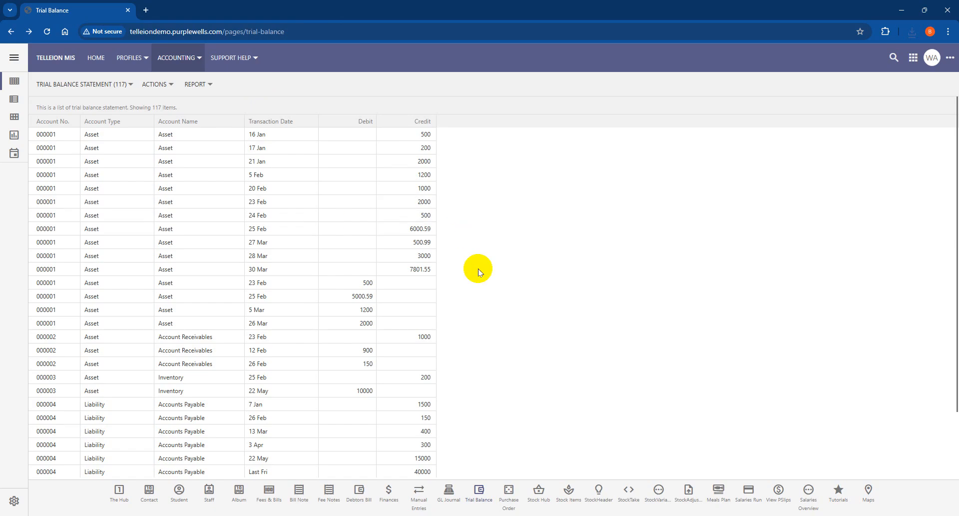
- Open the page for managing the signed-in accounts
left_click(937, 59)
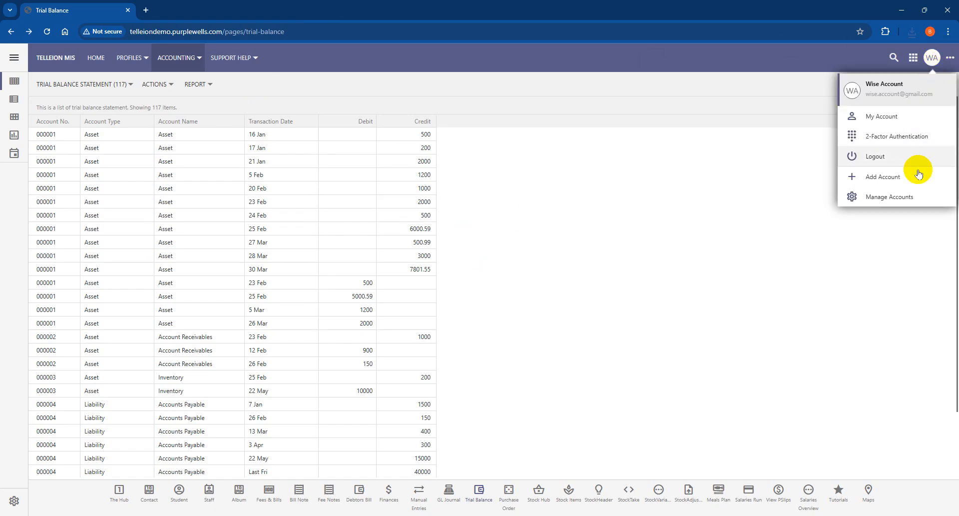
left_click(844, 193)
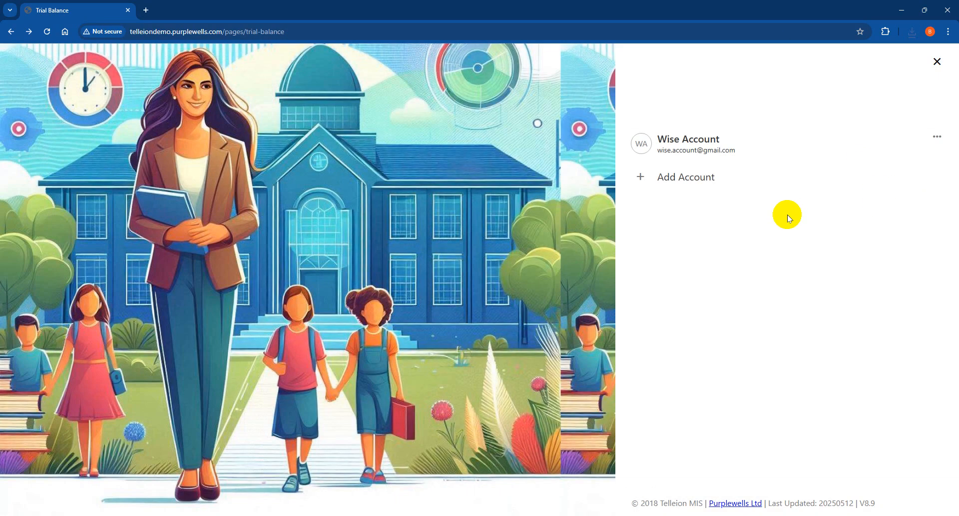